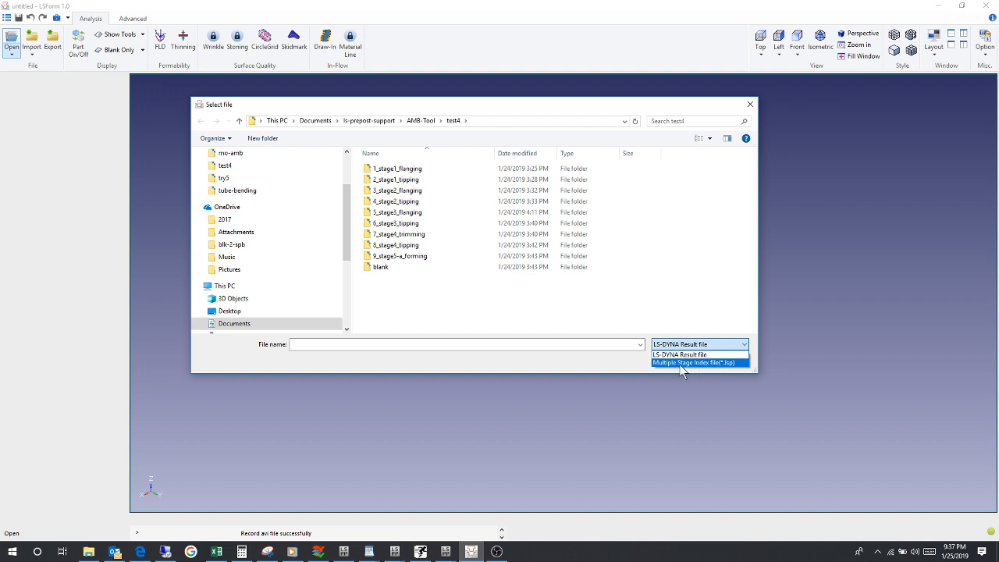
# Step: Open the multiple stage index file test4-c.lsp from the test4 folder
pyautogui.click(693, 363)
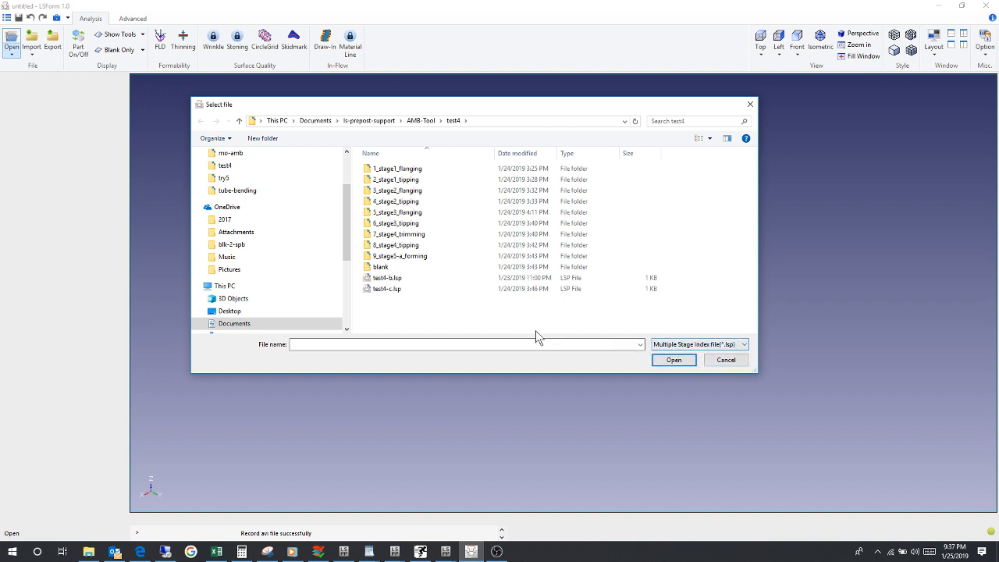
pyautogui.click(388, 290)
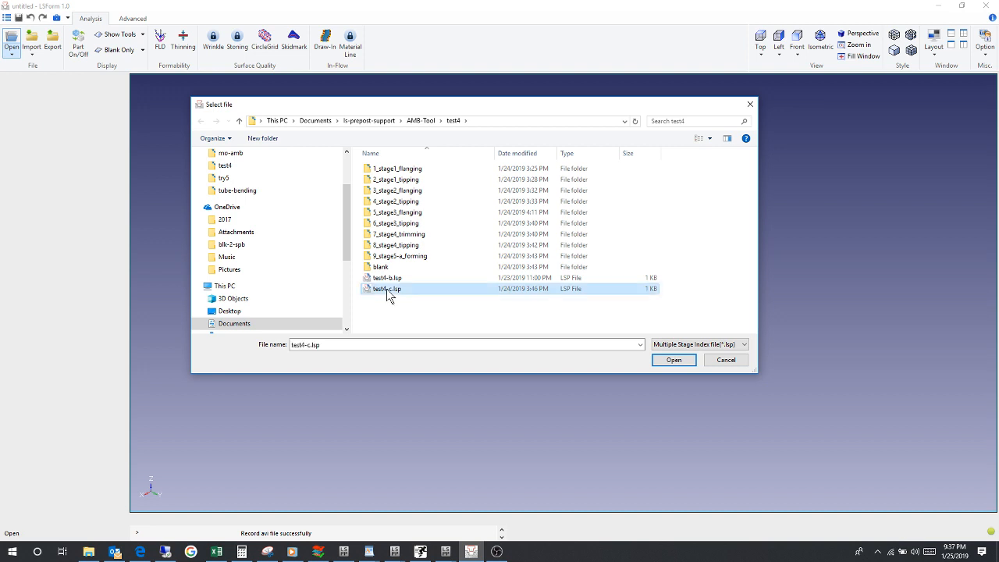
pyautogui.click(673, 360)
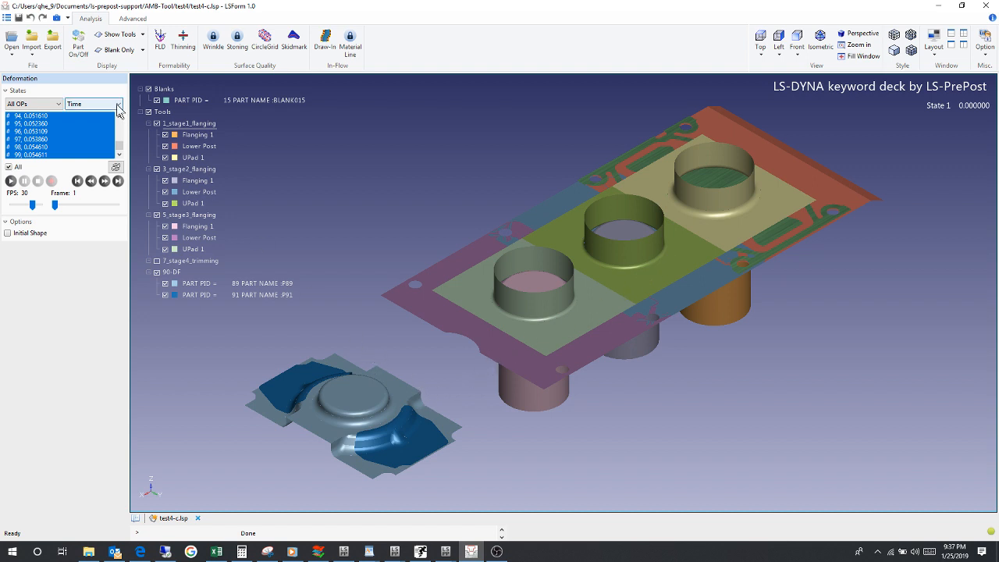
# Step: Play the forming animation and display only the blanks, using the Up to Current OP option
pyautogui.click(11, 181)
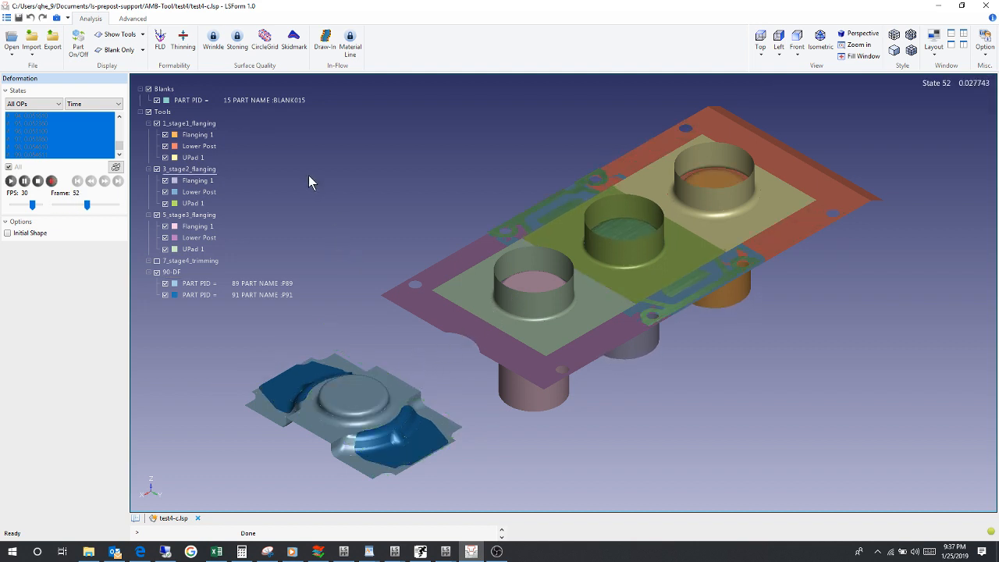
pyautogui.click(120, 50)
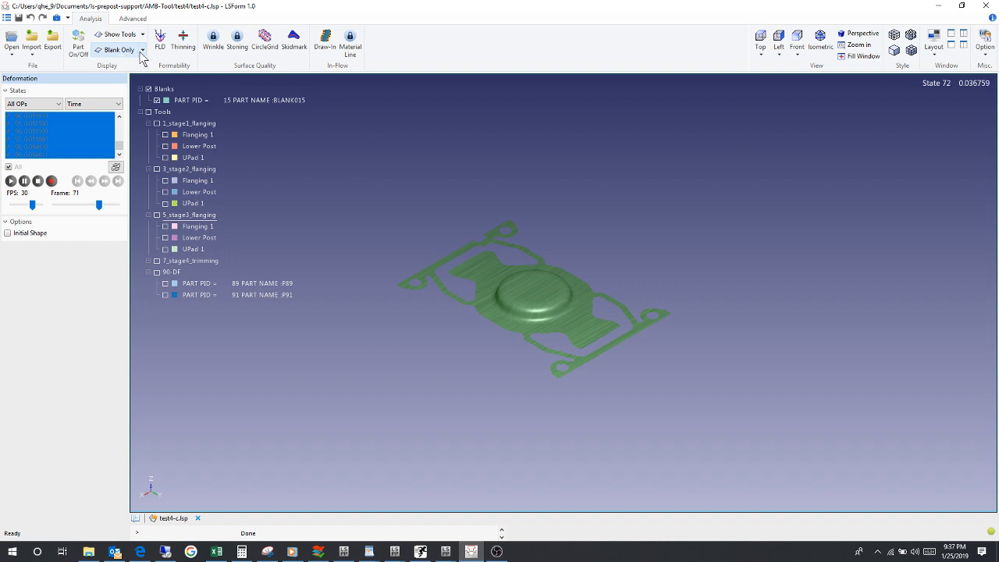
pyautogui.click(143, 51)
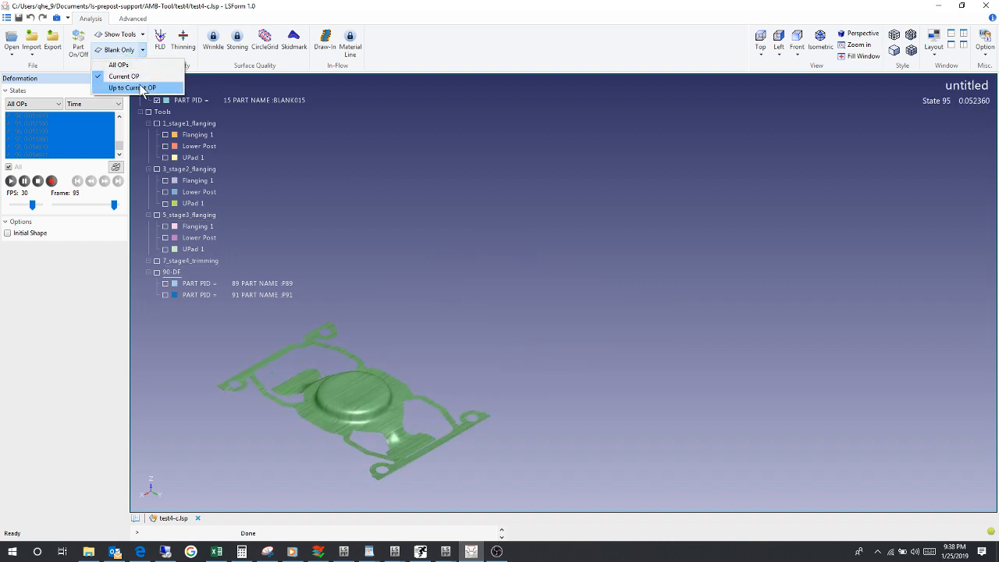
pyautogui.click(141, 87)
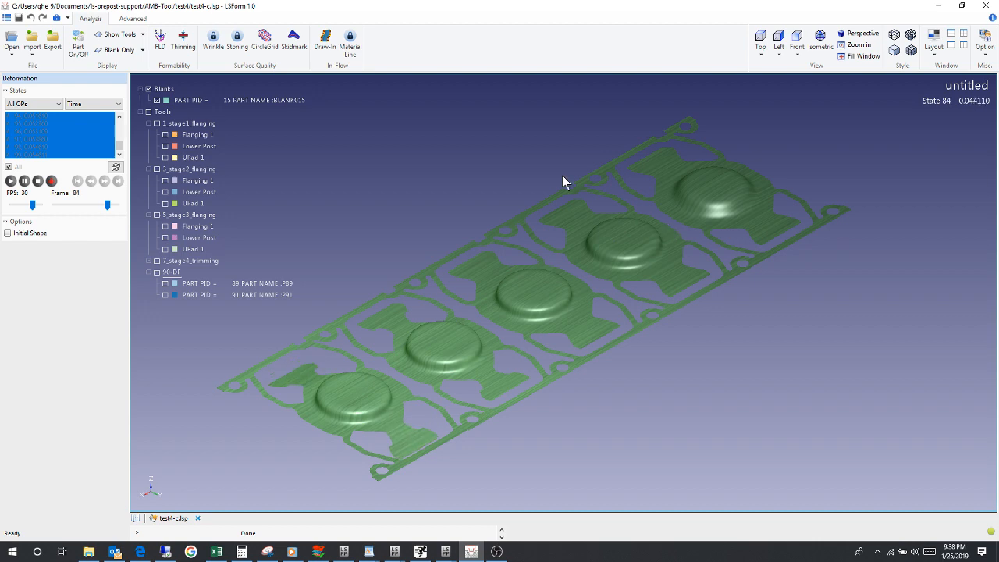
# Step: Make all the tools visible again and display them with the simplified tree
pyautogui.click(144, 35)
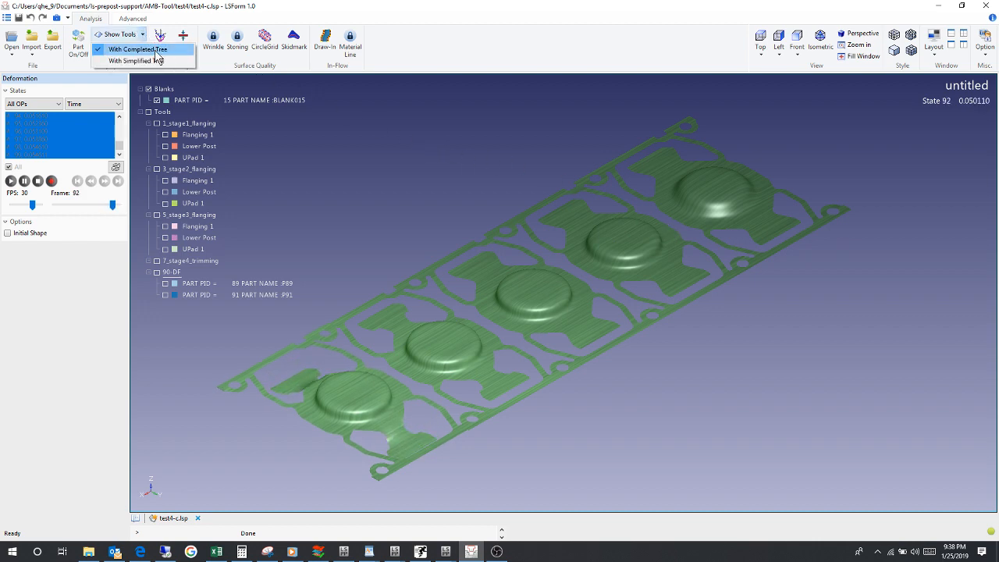
pyautogui.click(149, 114)
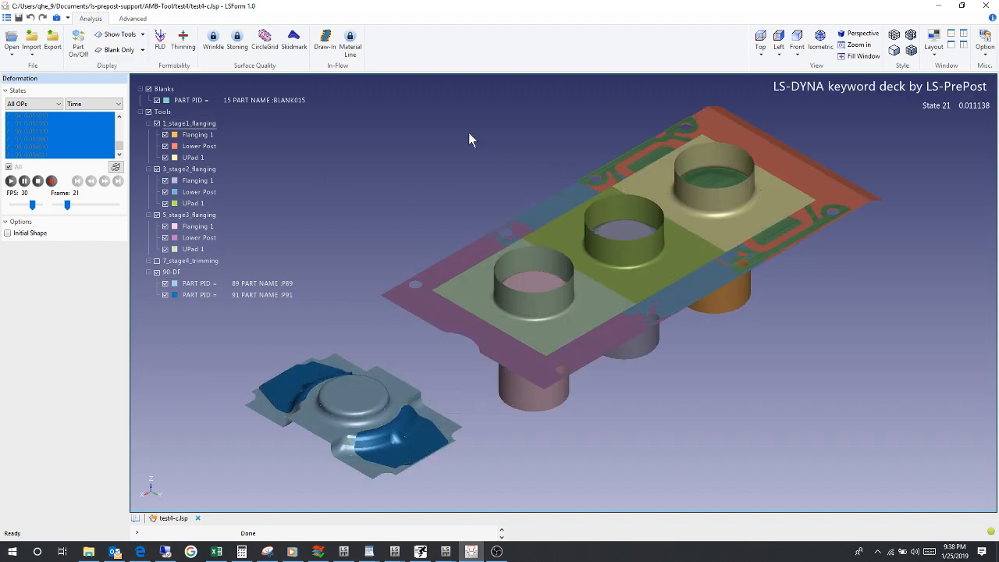
pyautogui.click(142, 36)
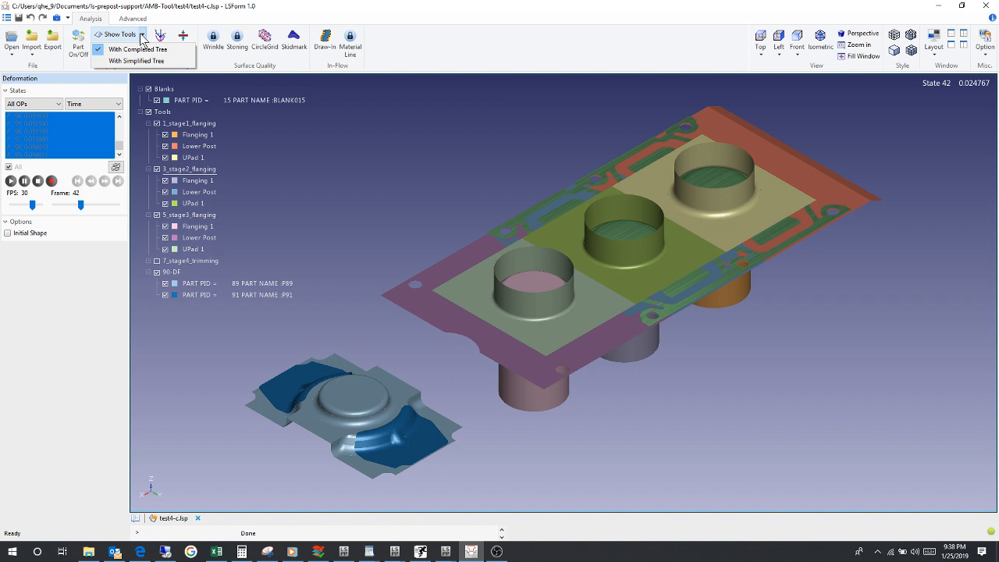
pyautogui.click(137, 60)
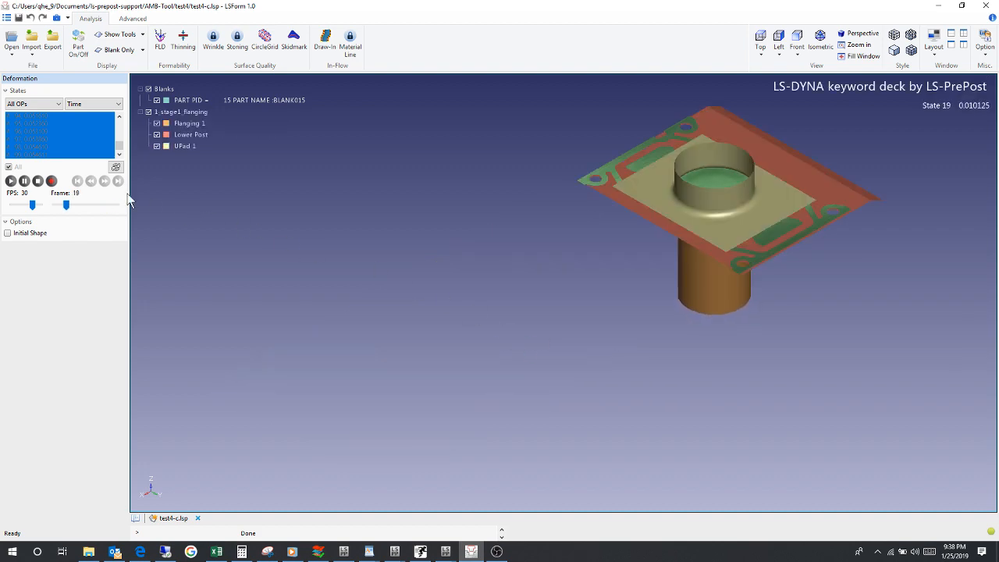
# Step: Stop the animation and select state 99, the last one in the states list
pyautogui.click(38, 181)
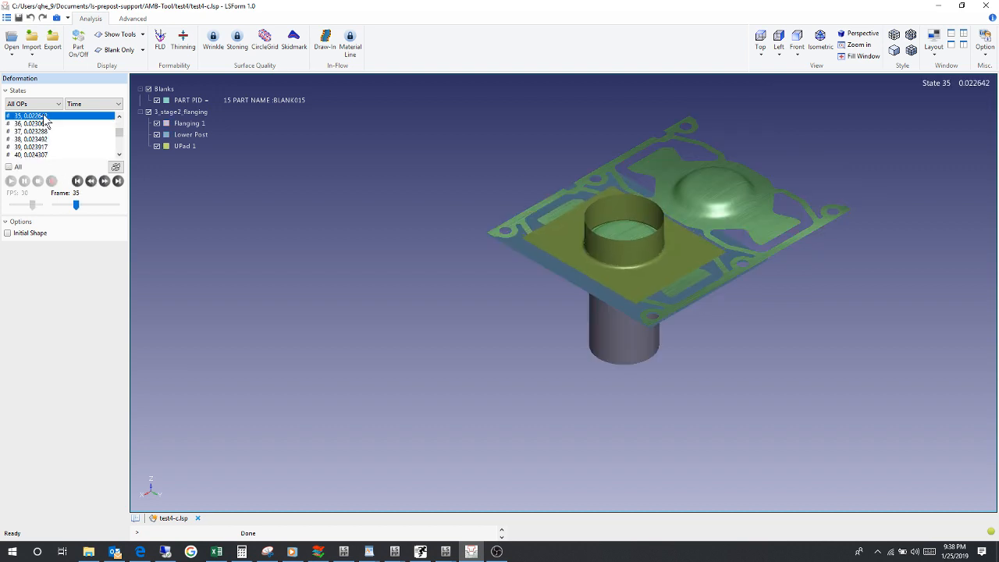
pyautogui.moveTo(119, 132); pyautogui.dragTo(119, 150)
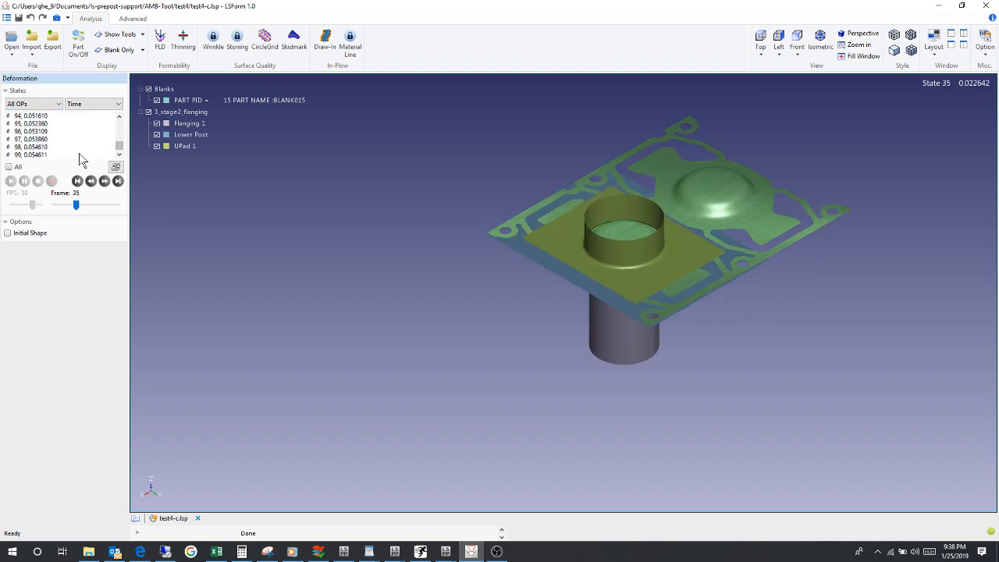
pyautogui.click(79, 155)
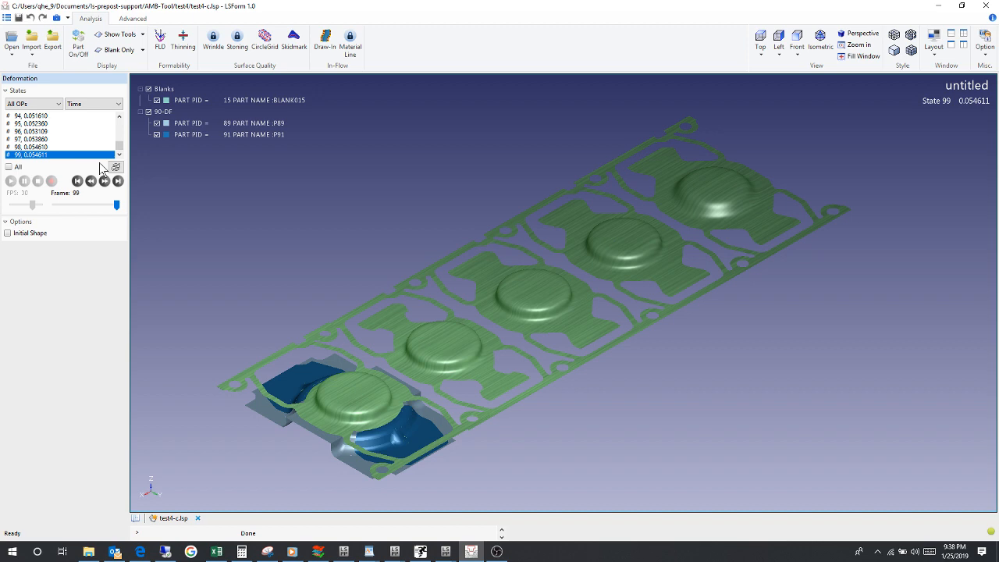
# Step: Plot the thinning contour and limit the display to the blanks only
pyautogui.click(183, 39)
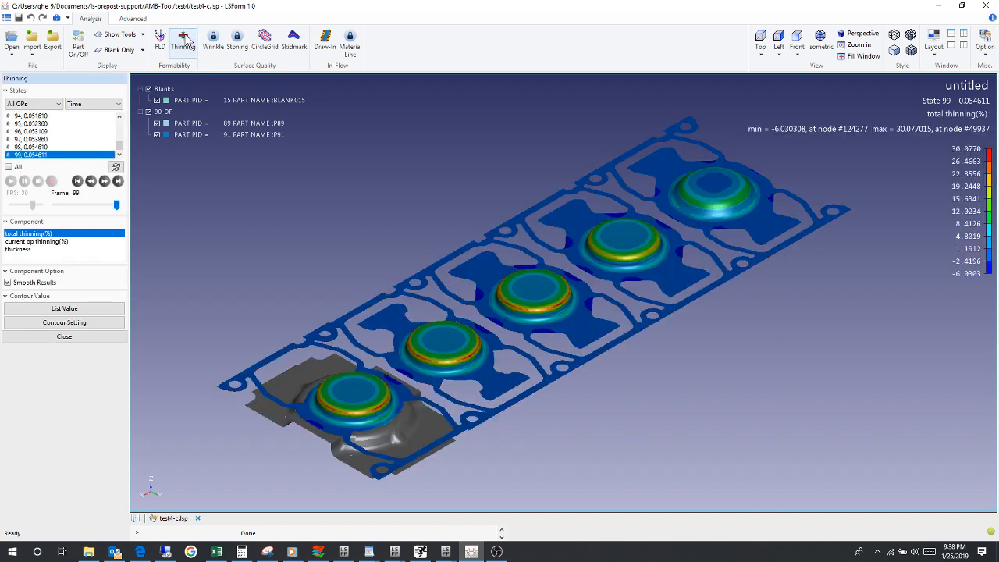
pyautogui.click(118, 50)
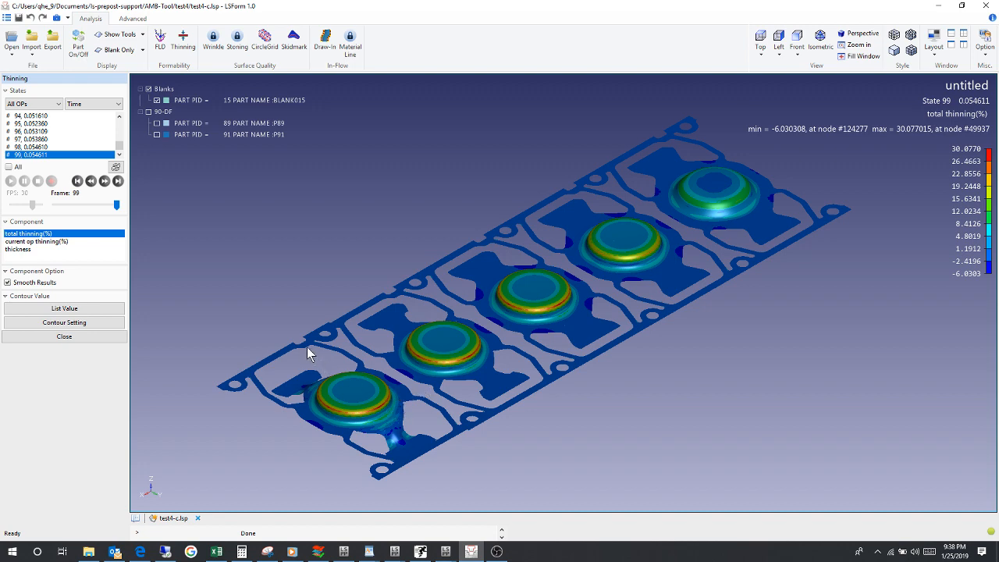
# Step: List the total thinning value on the rim of each of the five cups, pulling the labels of the two uppermost cups away from the strip
pyautogui.click(110, 309)
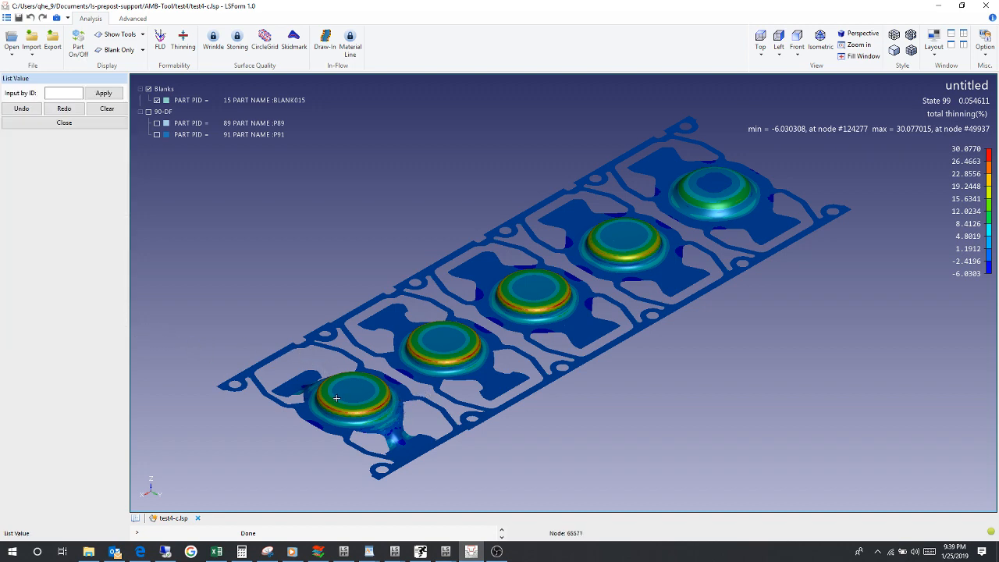
pyautogui.click(381, 401)
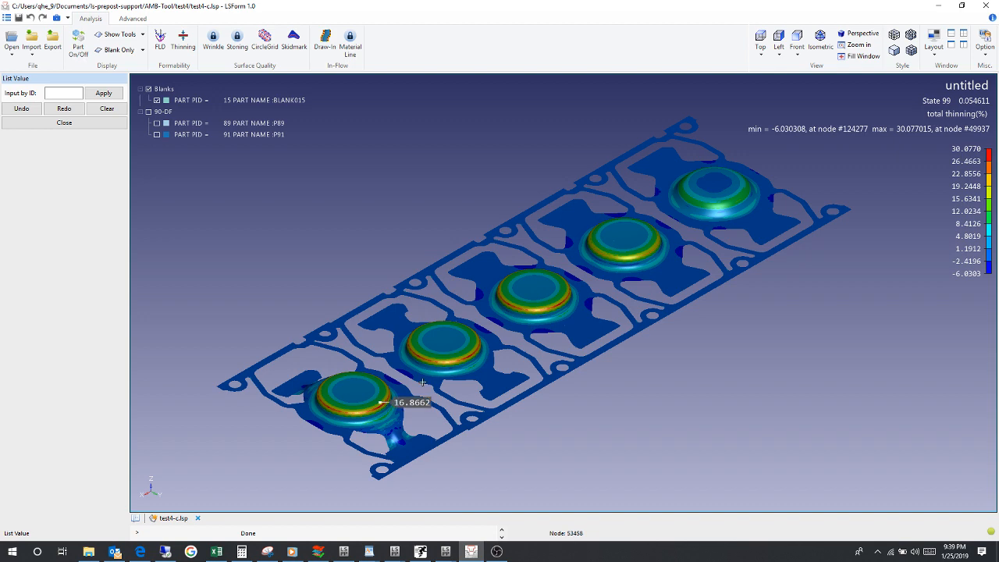
pyautogui.click(466, 356)
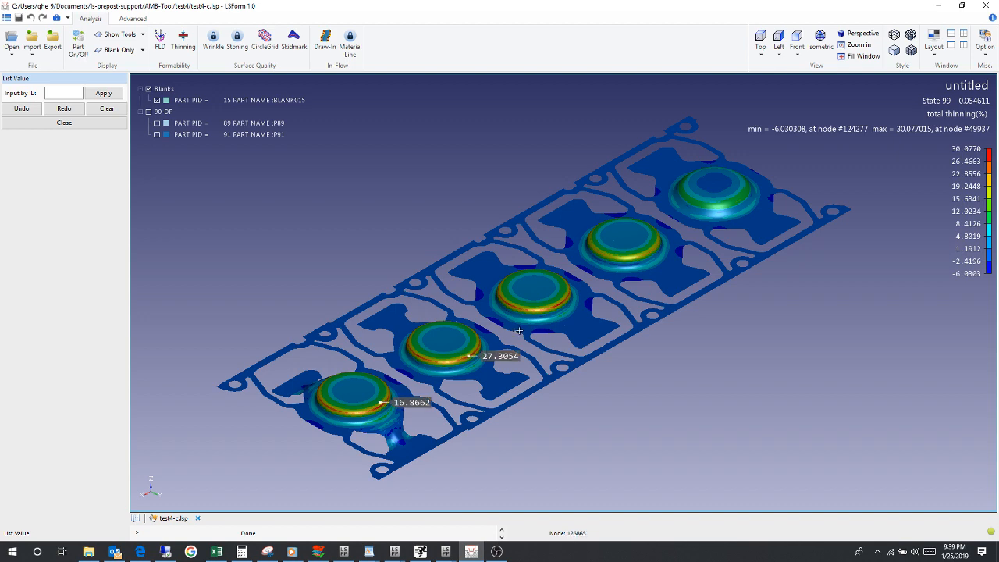
pyautogui.click(562, 302)
pyautogui.click(638, 256)
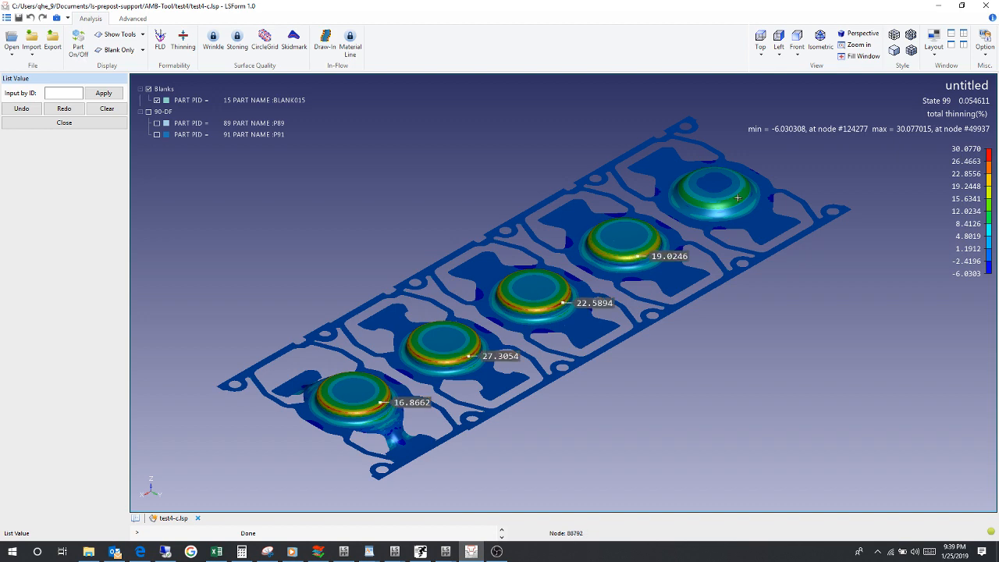
pyautogui.click(738, 197)
pyautogui.moveTo(672, 254); pyautogui.dragTo(743, 335)
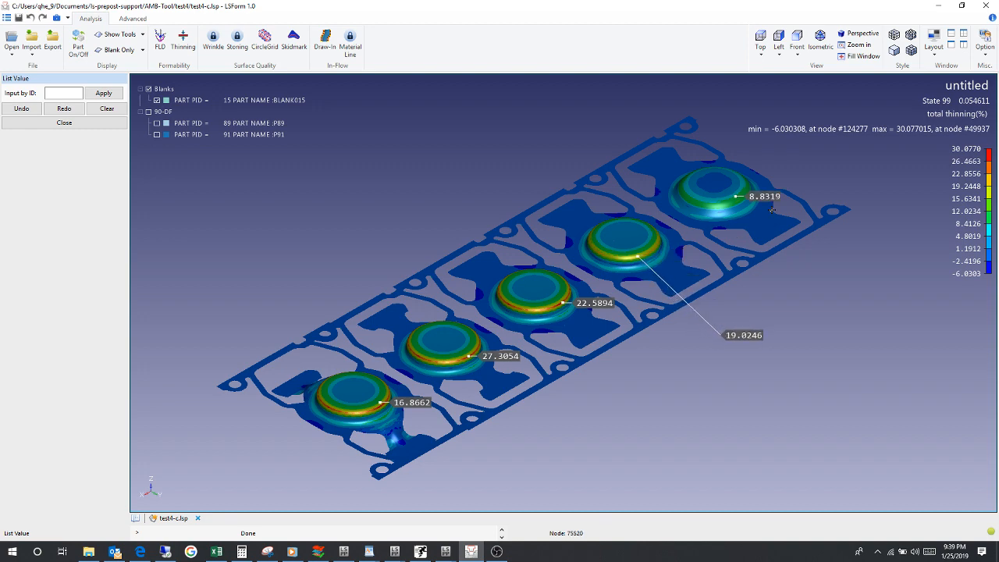
pyautogui.moveTo(767, 190); pyautogui.dragTo(835, 160)
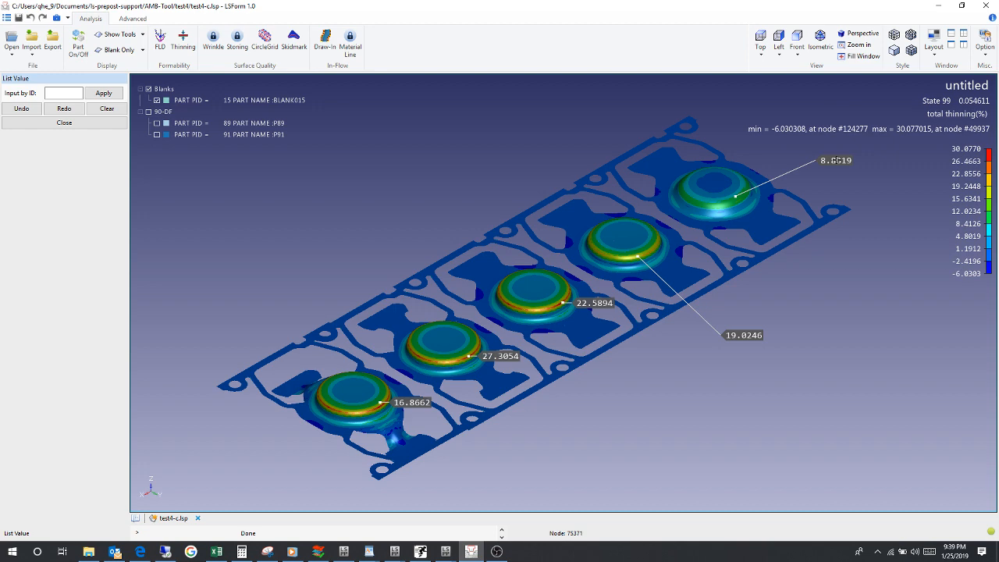
# Step: Clear the listed thinning values and switch the contour component to current op thinning(%)
pyautogui.click(105, 110)
pyautogui.click(64, 123)
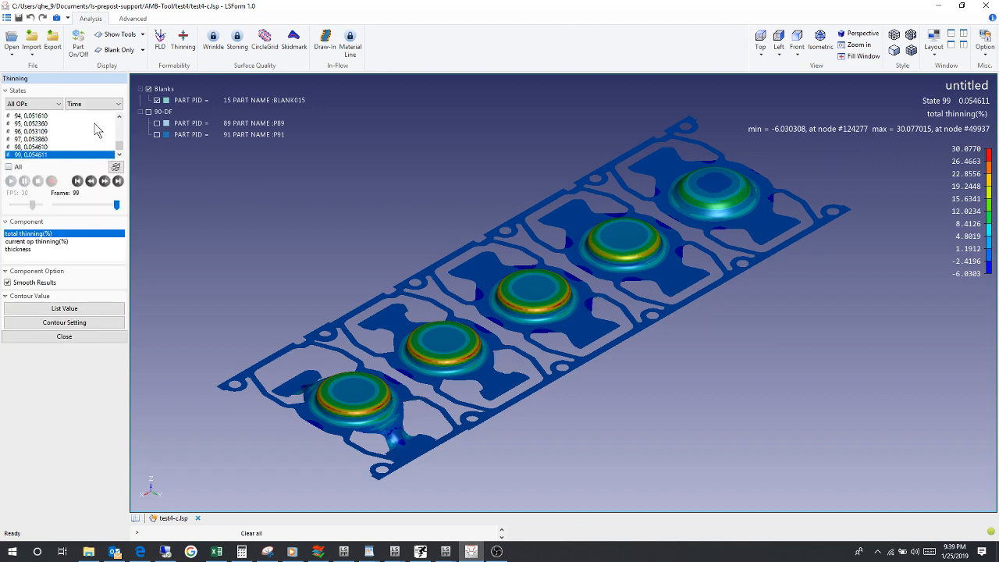
pyautogui.click(39, 242)
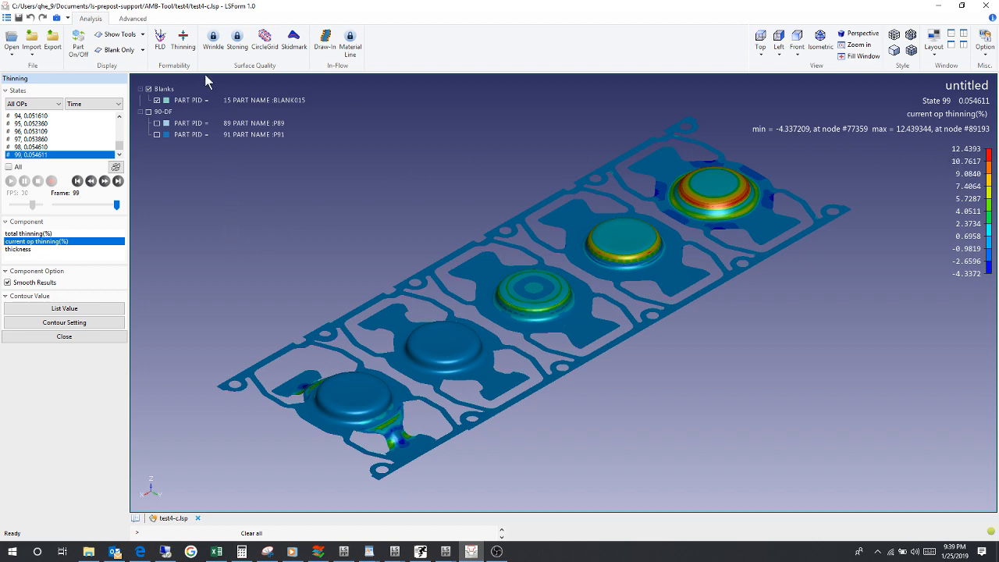
# Step: Plot the FLD with blank thickness t set to 1, and enlarge its diagram in the empty area beside the strip
pyautogui.click(160, 36)
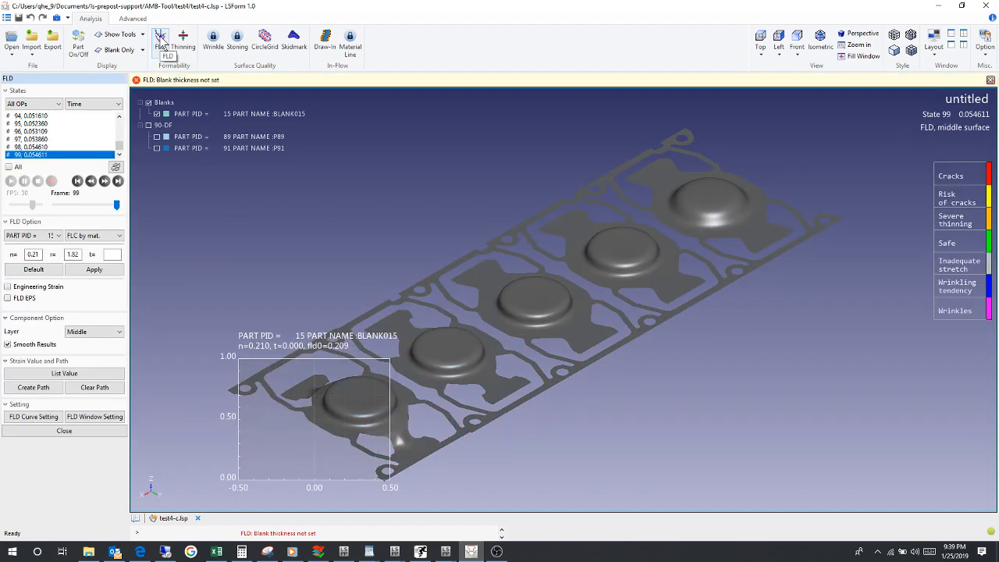
pyautogui.write('1')
pyautogui.click(115, 270)
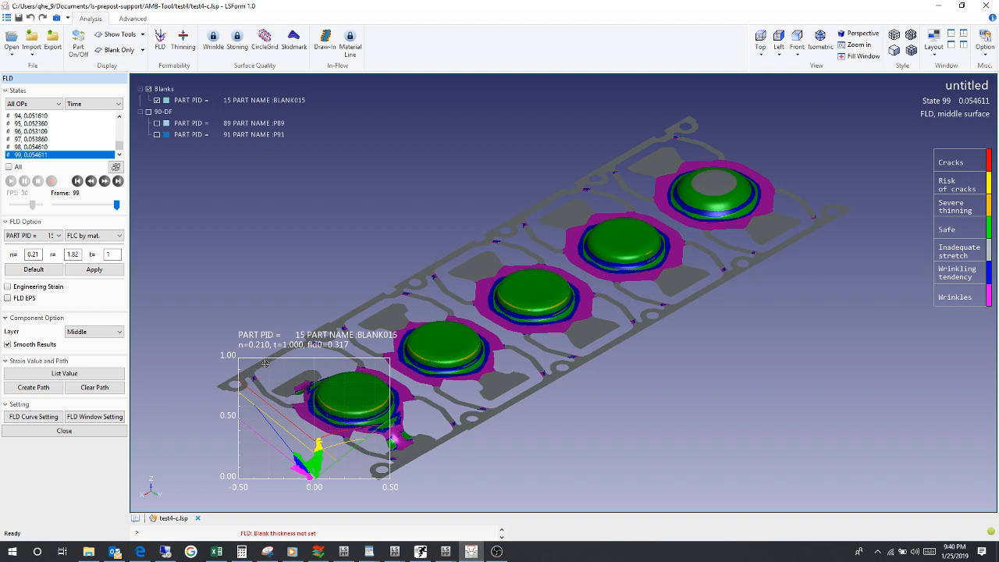
pyautogui.moveTo(265, 362); pyautogui.dragTo(710, 356)
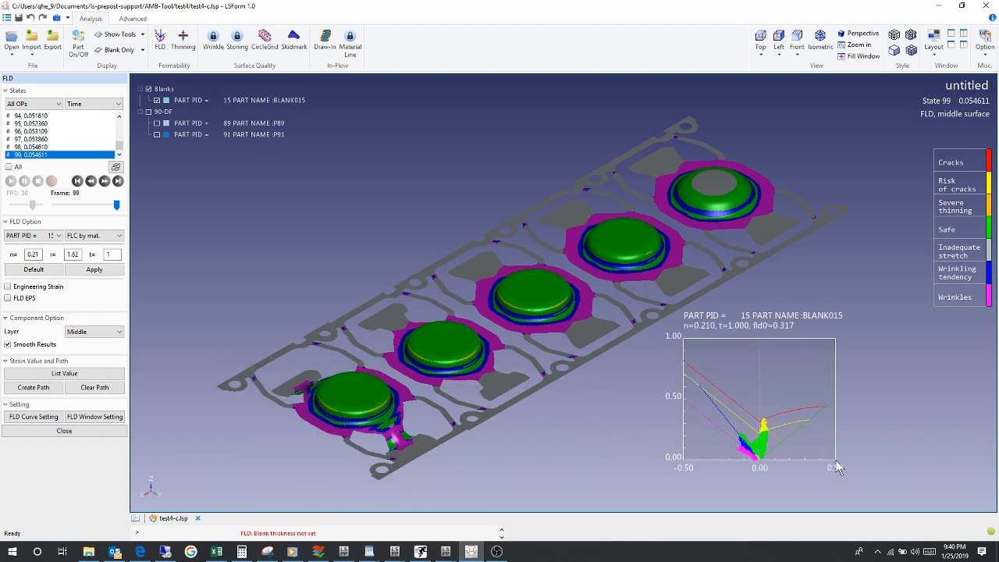
pyautogui.moveTo(831, 458); pyautogui.dragTo(867, 475)
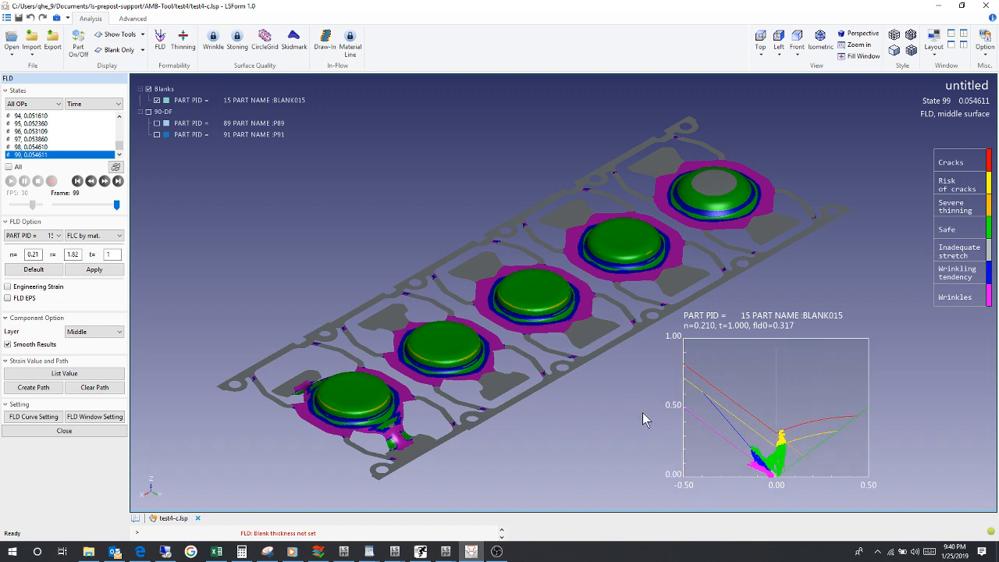
# Step: List the FLD strain values at four points around the rim of the second cup from the strip's lower end, and clear them
pyautogui.click(75, 376)
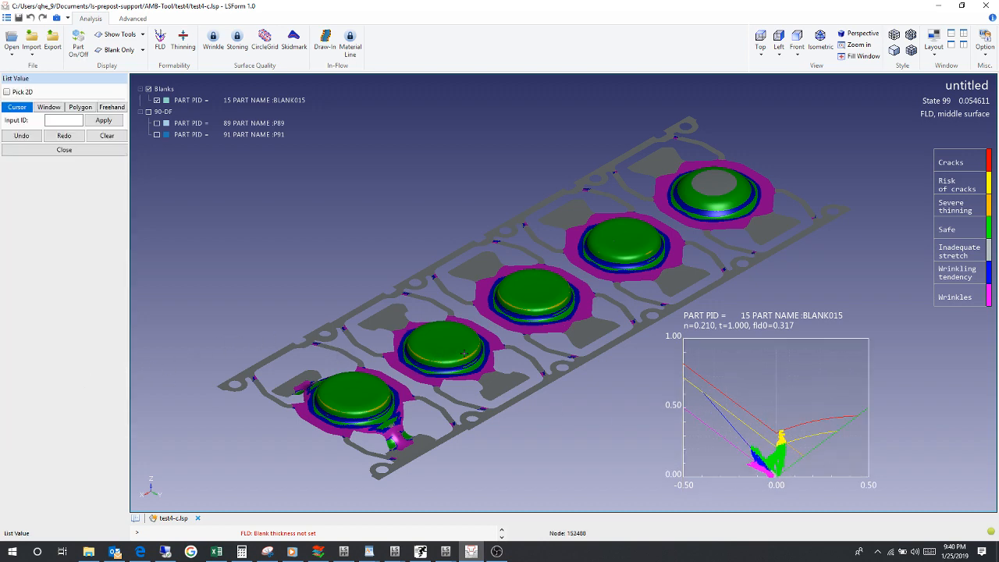
pyautogui.click(476, 350)
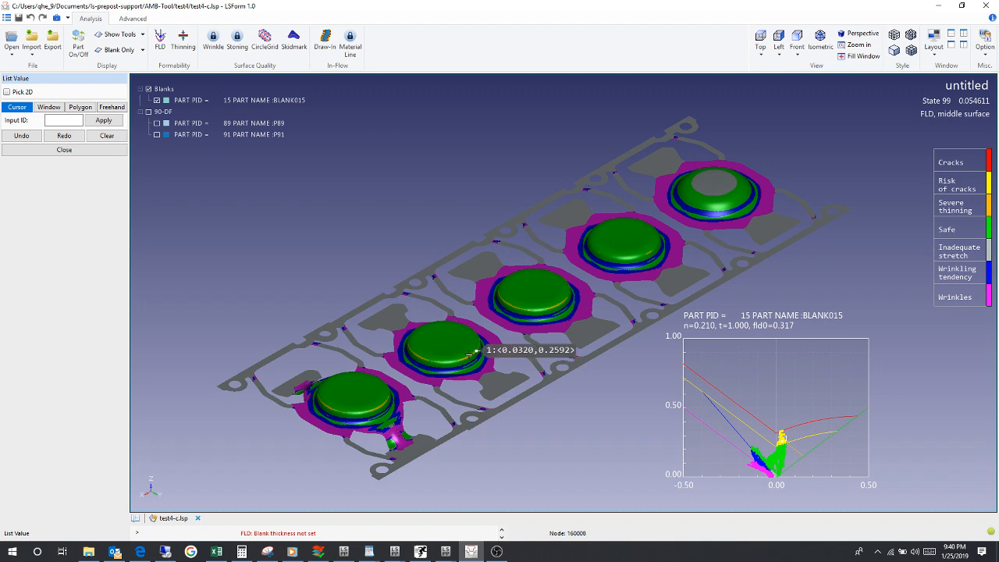
pyautogui.click(467, 356)
pyautogui.click(426, 360)
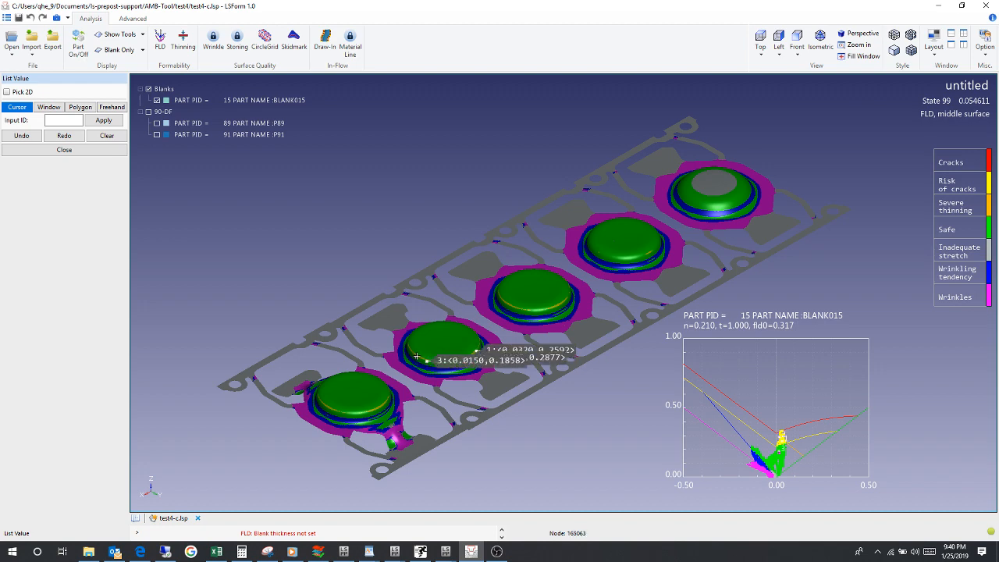
pyautogui.click(416, 354)
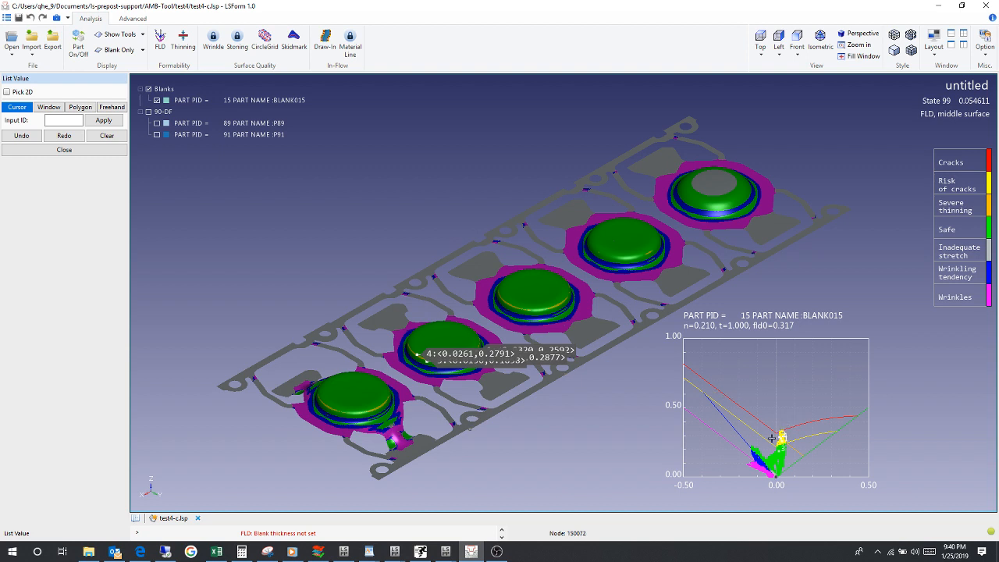
pyautogui.click(108, 138)
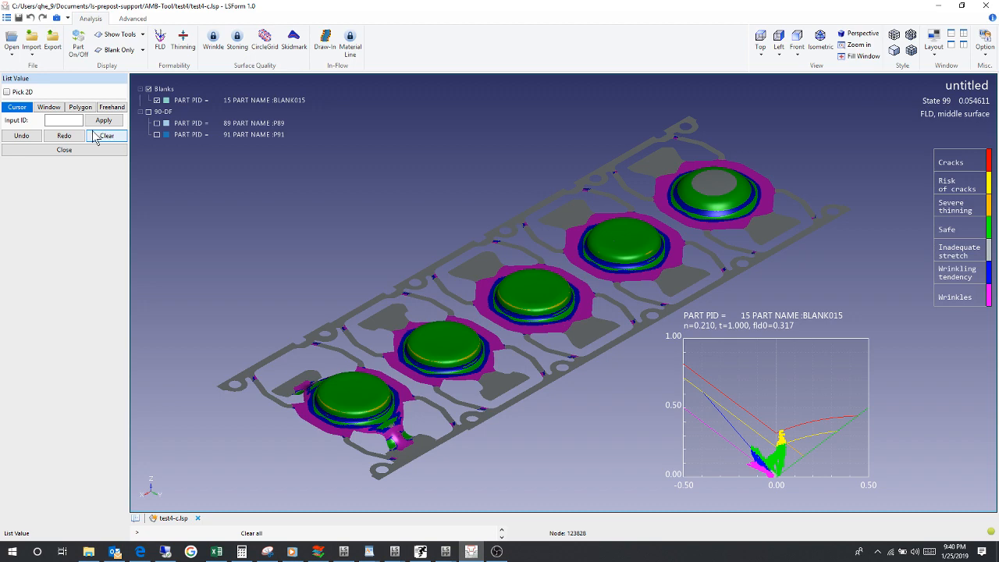
# Step: Enable Pick 2D and pick four points in the yellow risk zone of the FLD diagram to locate them on the strip
pyautogui.click(7, 92)
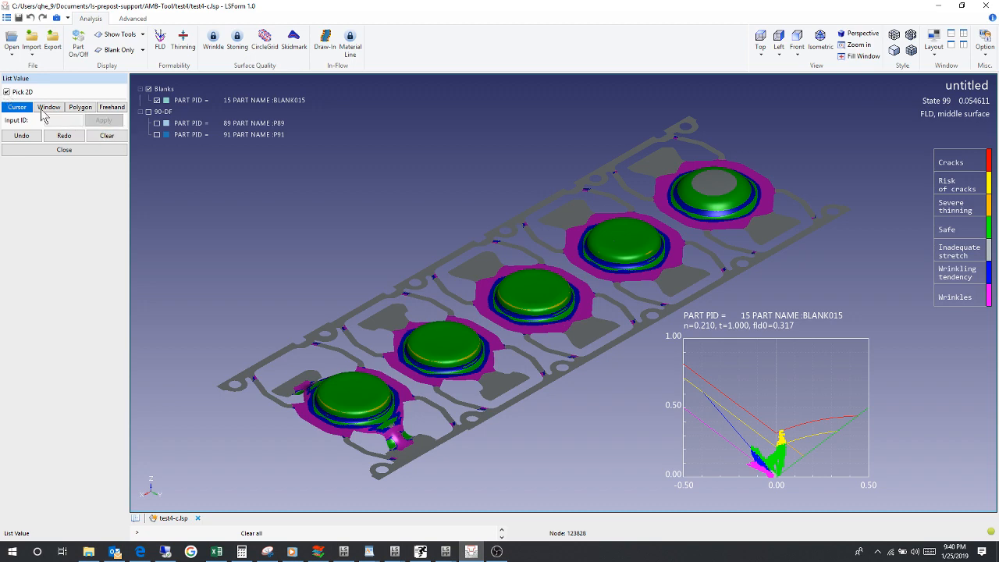
pyautogui.click(783, 440)
pyautogui.click(782, 428)
pyautogui.click(780, 445)
pyautogui.click(781, 442)
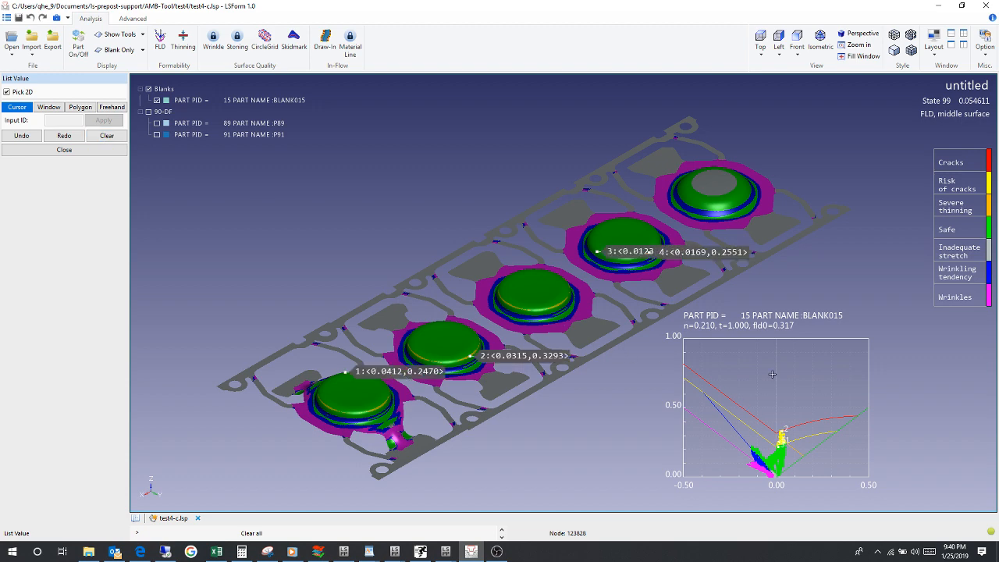
# Step: Move the second point's strain label away from the strip, clear all listed values and close the value list
pyautogui.moveTo(514, 355); pyautogui.dragTo(393, 215)
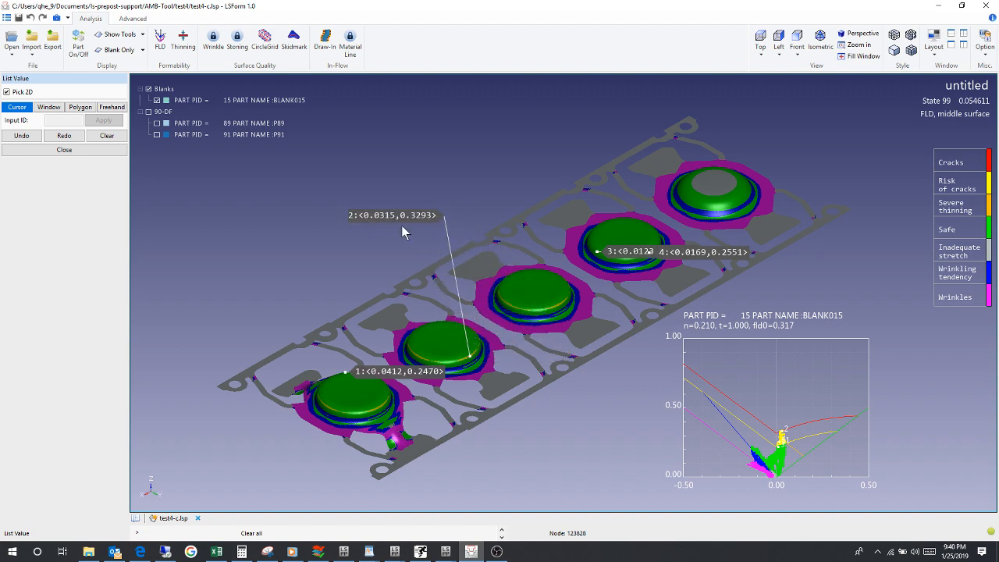
pyautogui.click(109, 135)
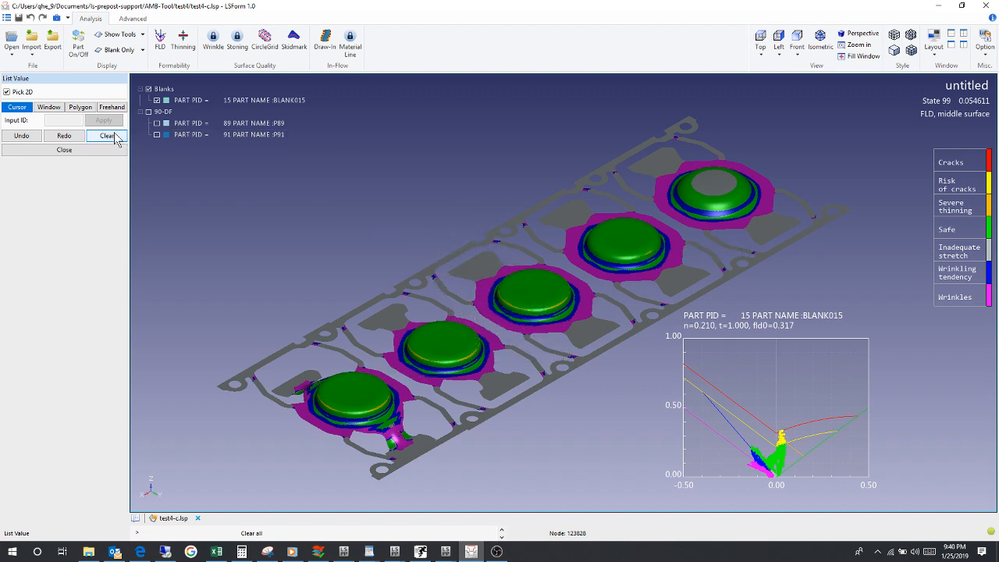
pyautogui.click(104, 150)
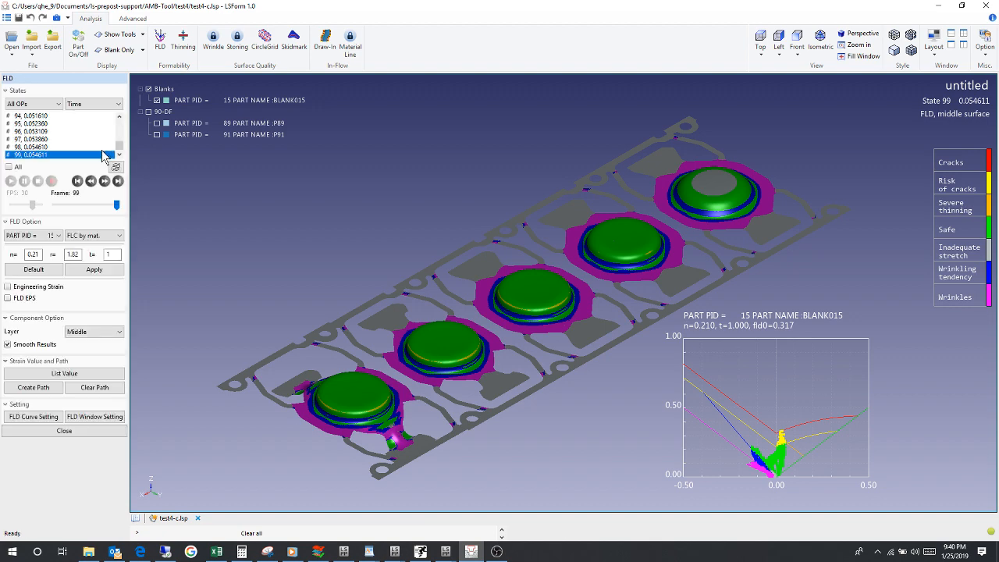
# Step: Split the display into four windows, try enlarging and restoring the FLD window, and activate the empty window below it
pyautogui.click(951, 35)
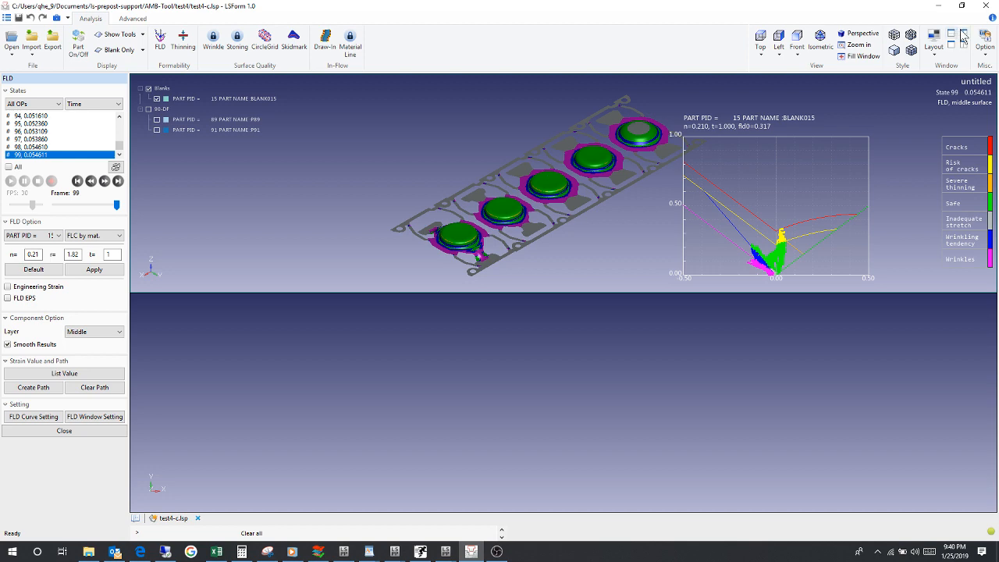
pyautogui.click(963, 35)
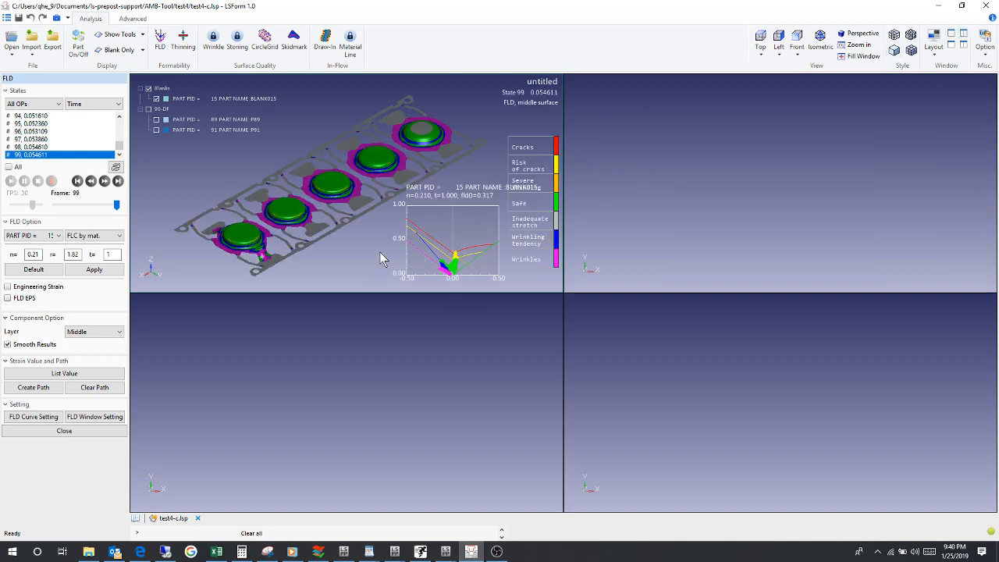
pyautogui.doubleClick(380, 252)
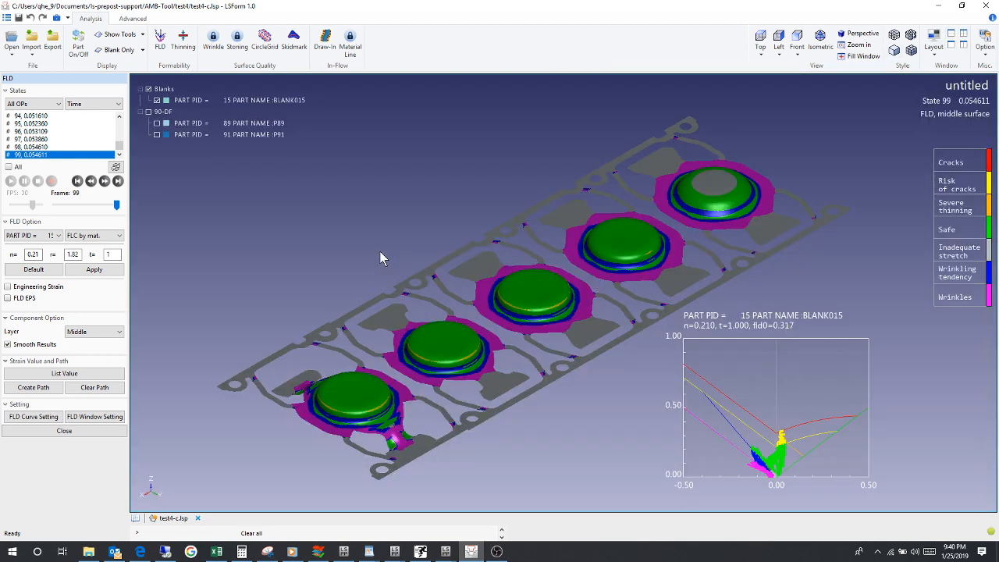
pyautogui.doubleClick(380, 250)
pyautogui.click(369, 367)
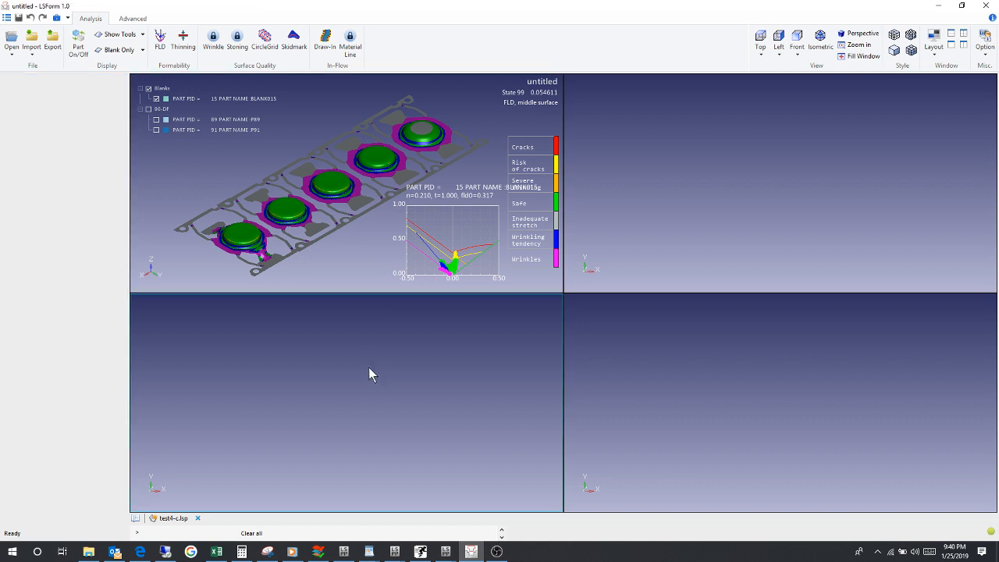
# Step: Start the Lsp File Creator and add 1_stage1_forming.d3plot from marketing/ls-form-intro/mutlstage-results-chain-test/1_stage1_forming to the model list
pyautogui.click(67, 19)
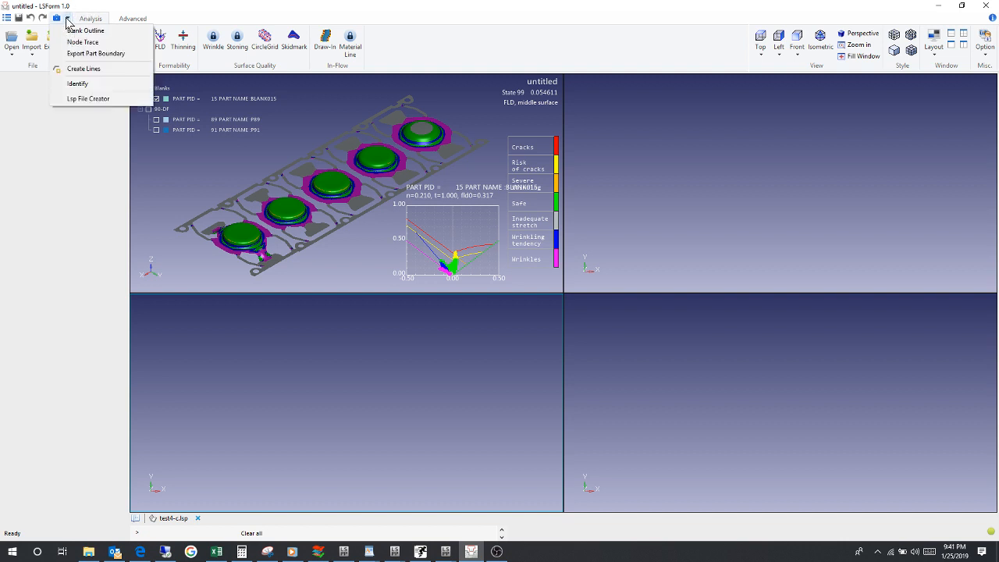
pyautogui.click(80, 99)
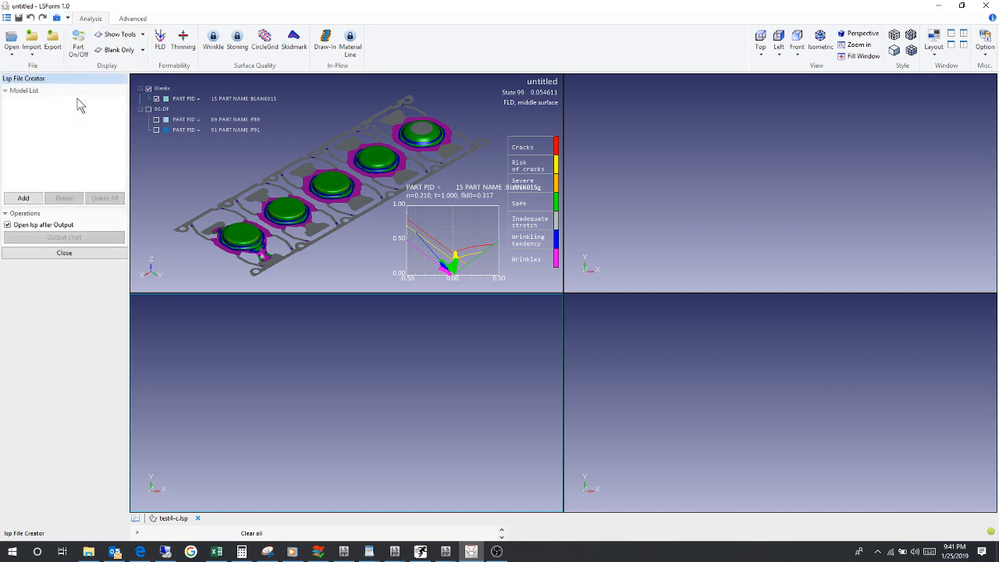
pyautogui.click(27, 198)
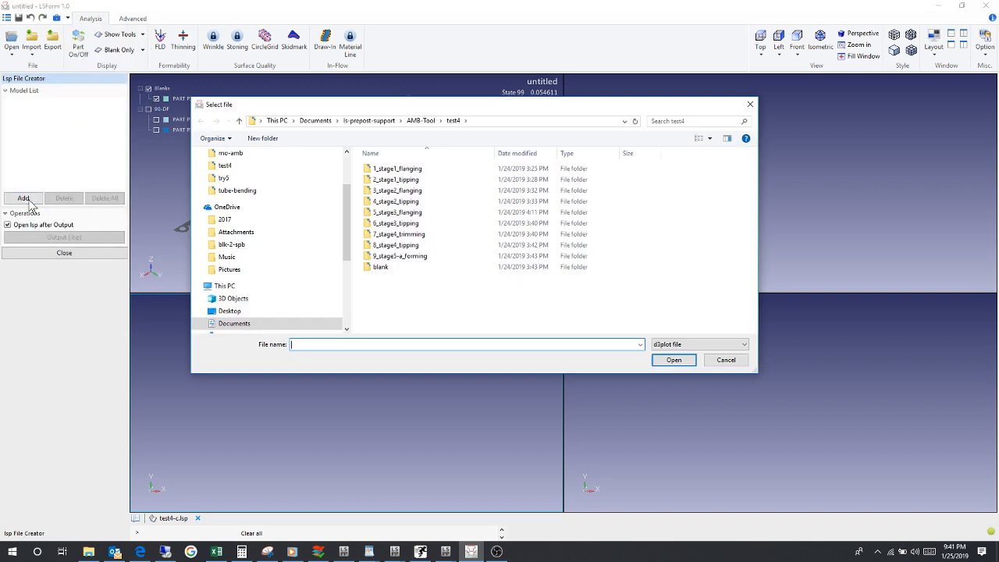
pyautogui.click(315, 121)
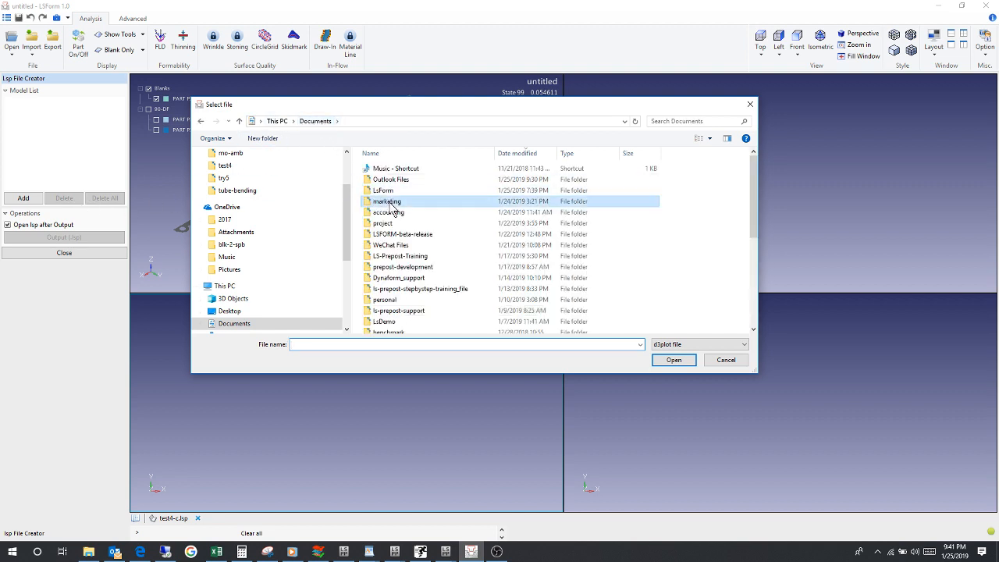
pyautogui.doubleClick(413, 201)
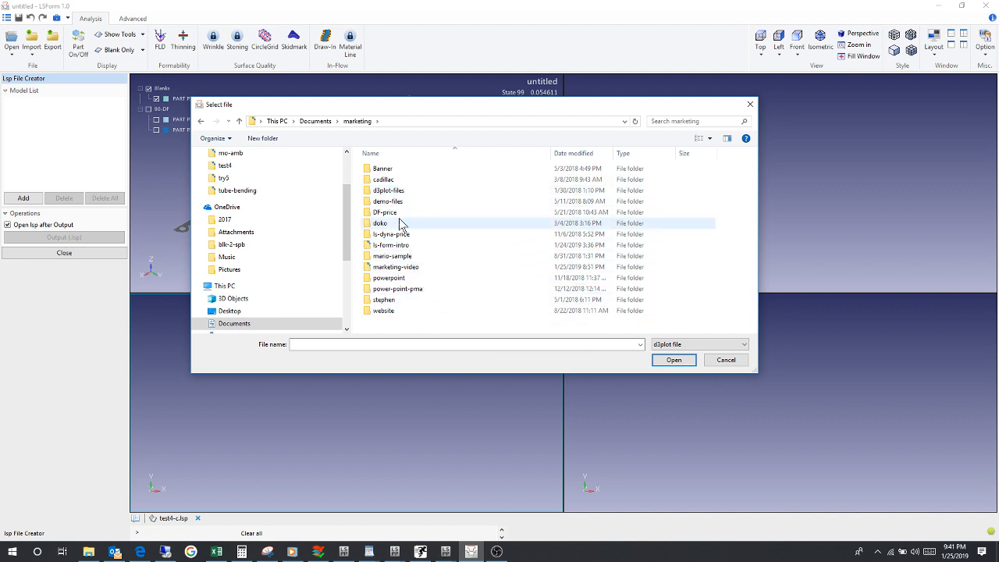
pyautogui.doubleClick(401, 245)
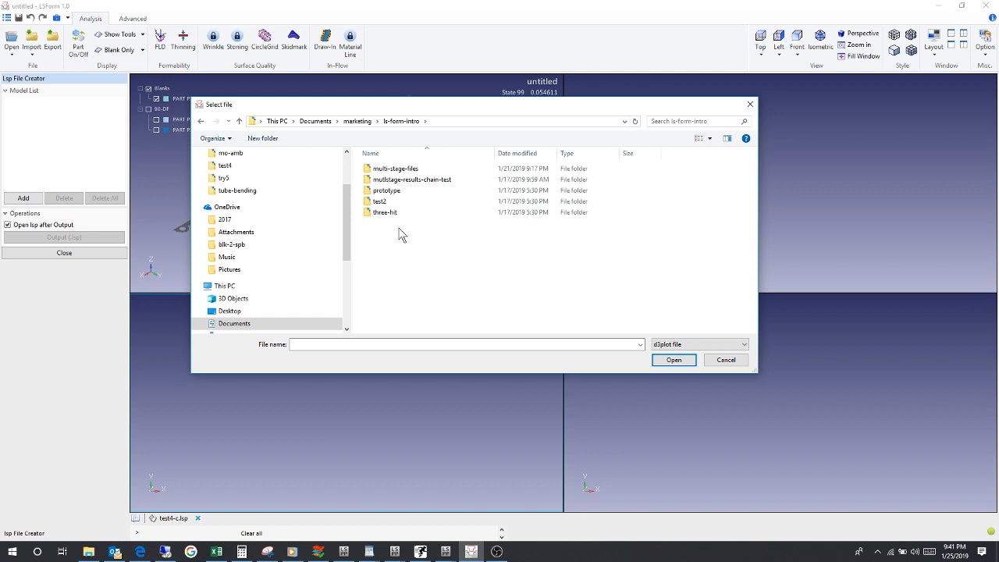
pyautogui.doubleClick(398, 181)
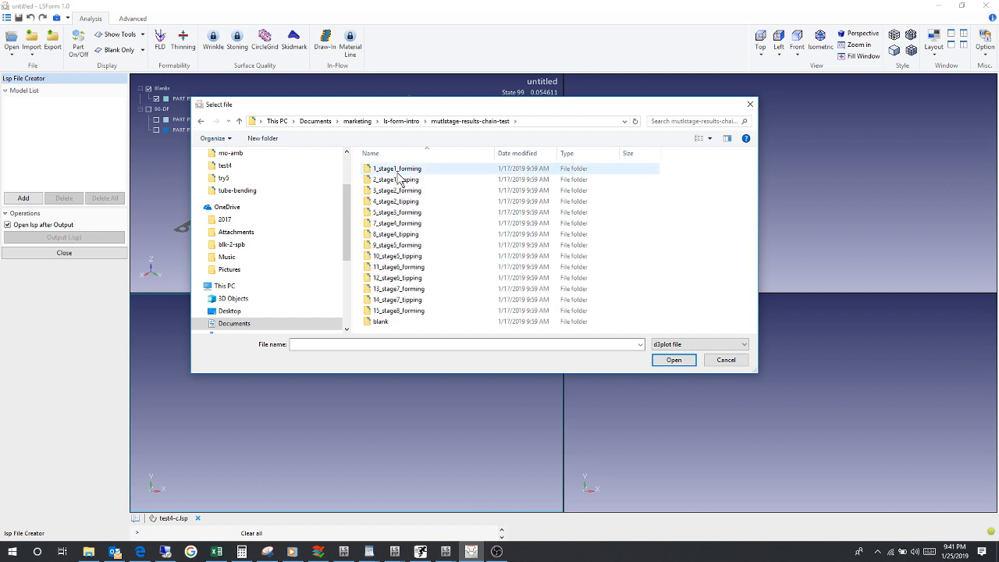
pyautogui.doubleClick(397, 170)
pyautogui.click(397, 171)
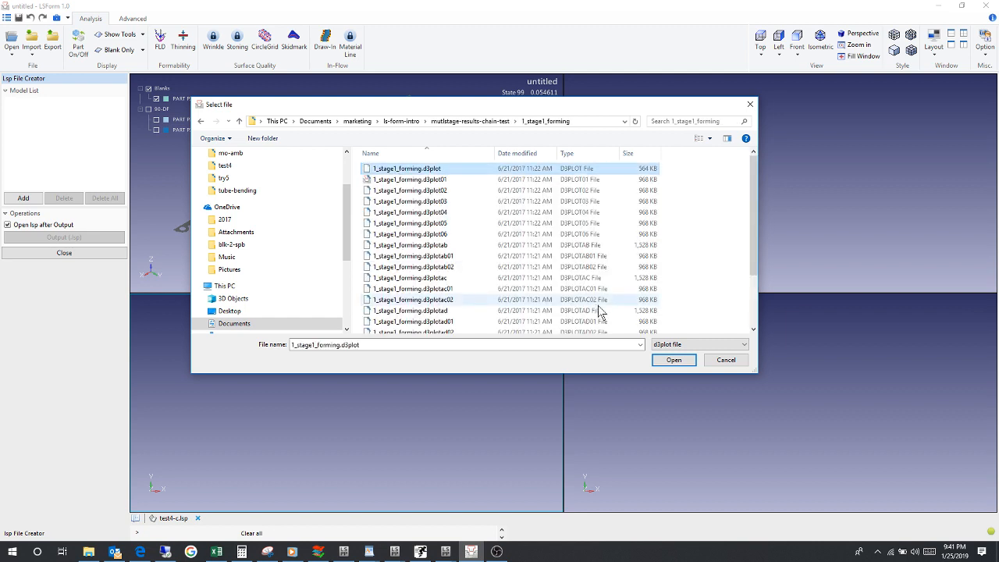
pyautogui.click(671, 360)
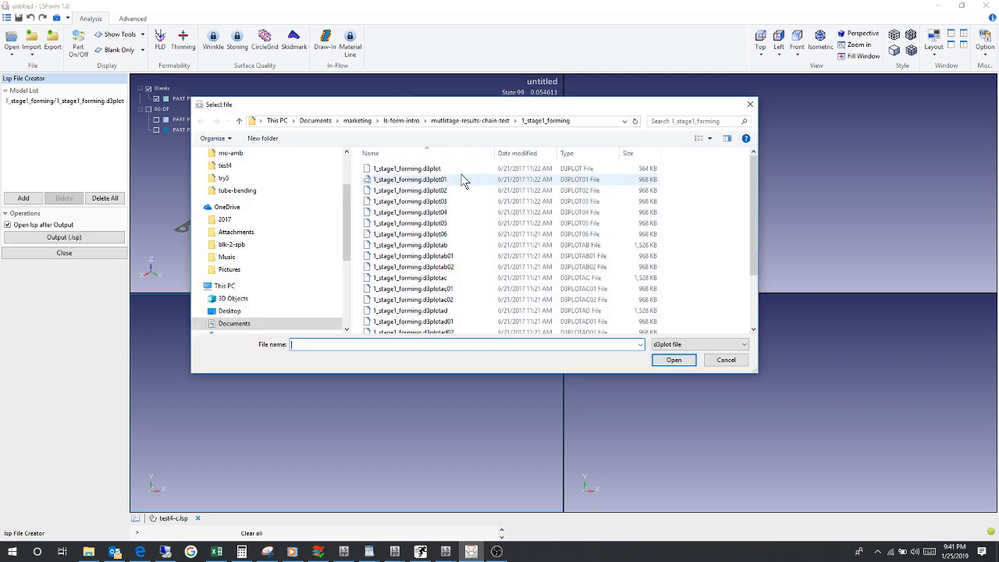
# Step: Add 3_stage2_forming.d3plot from the 3_stage2_forming folder to the model list
pyautogui.click(469, 121)
pyautogui.doubleClick(398, 191)
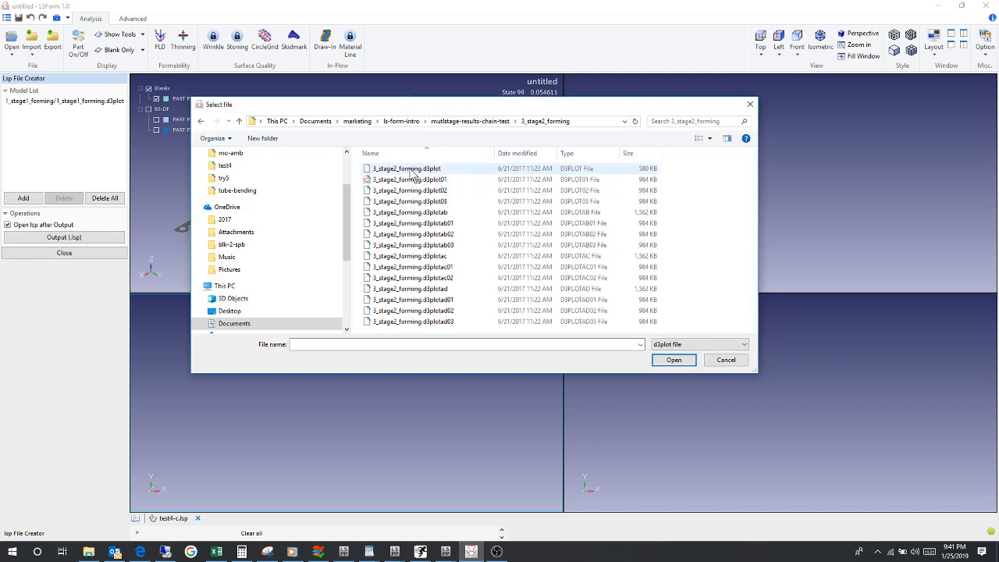
pyautogui.click(405, 168)
pyautogui.click(674, 363)
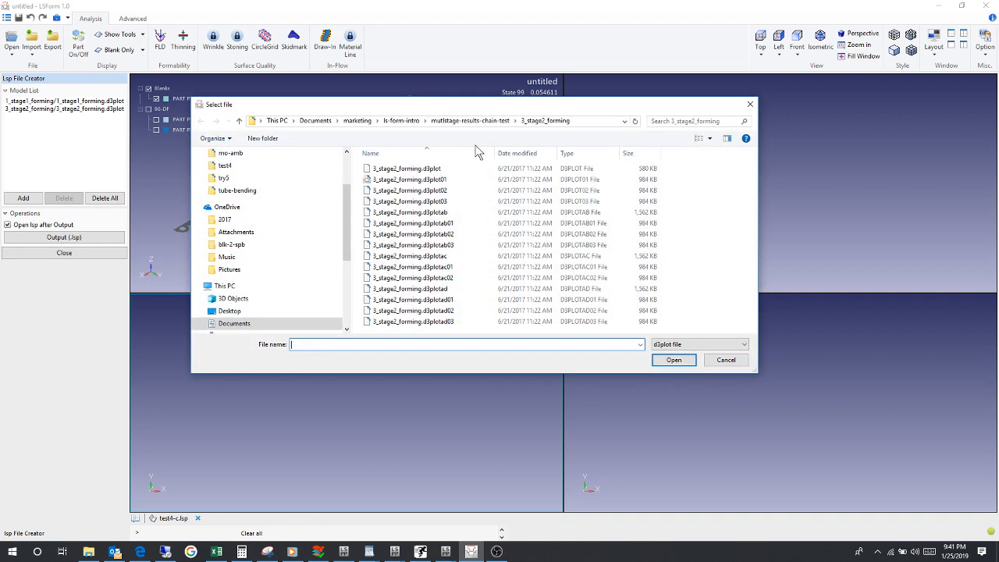
# Step: Add 5_stage3_forming.d3plot from the 5_stage3_forming folder to the model list
pyautogui.click(473, 125)
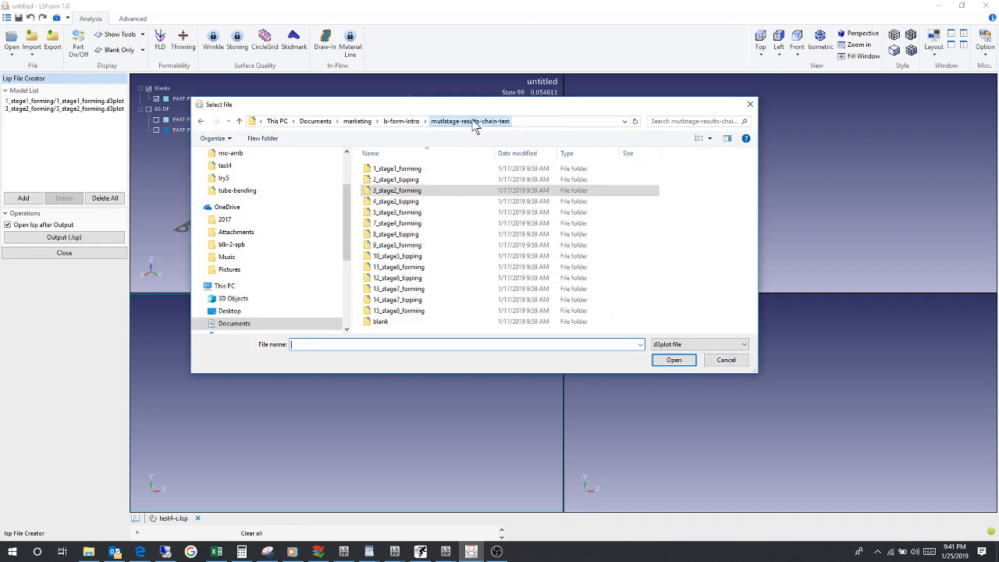
pyautogui.doubleClick(413, 212)
pyautogui.click(414, 170)
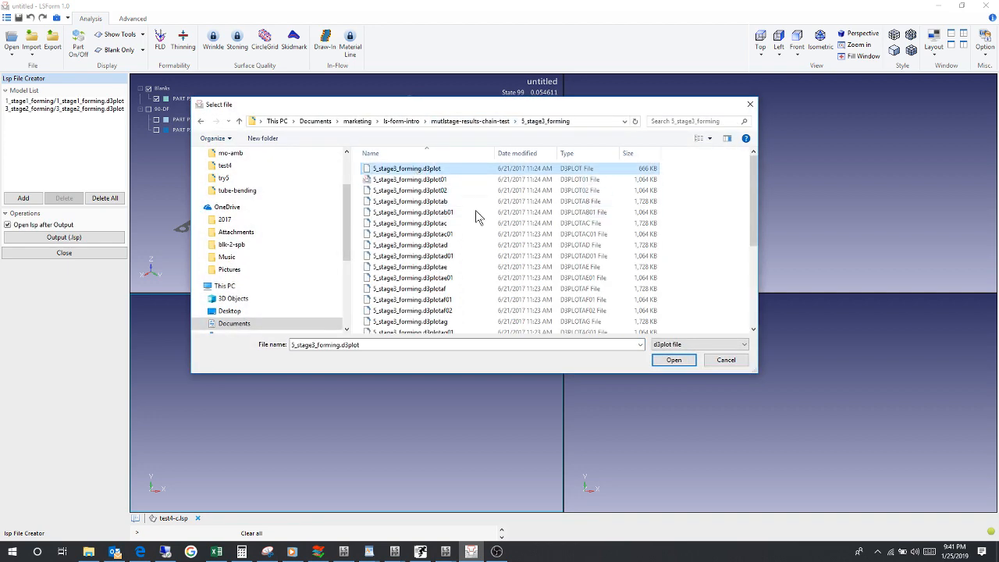
pyautogui.click(673, 359)
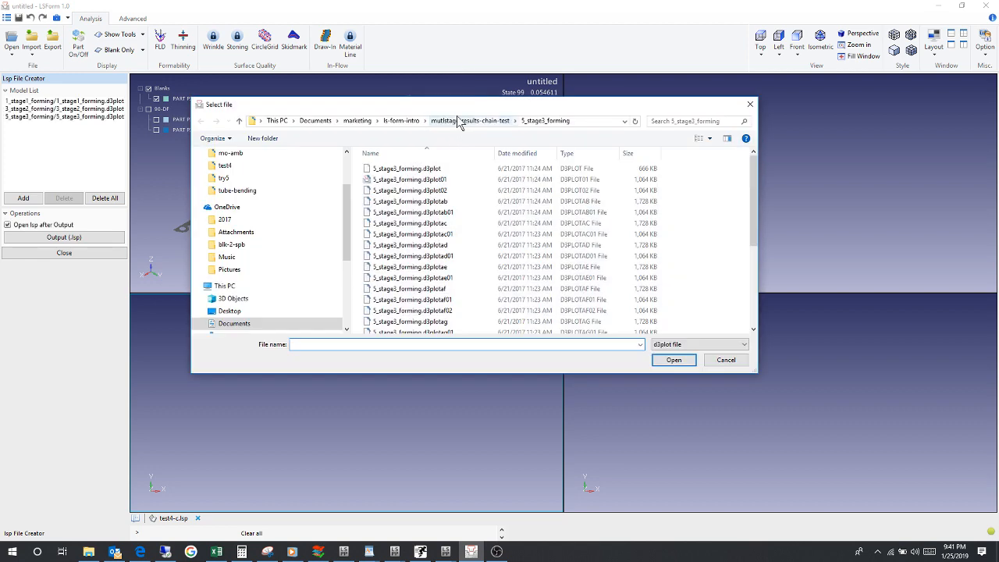
# Step: Add 7_stage4_forming.d3plot from the 7_stage4_forming folder to the model list
pyautogui.click(460, 120)
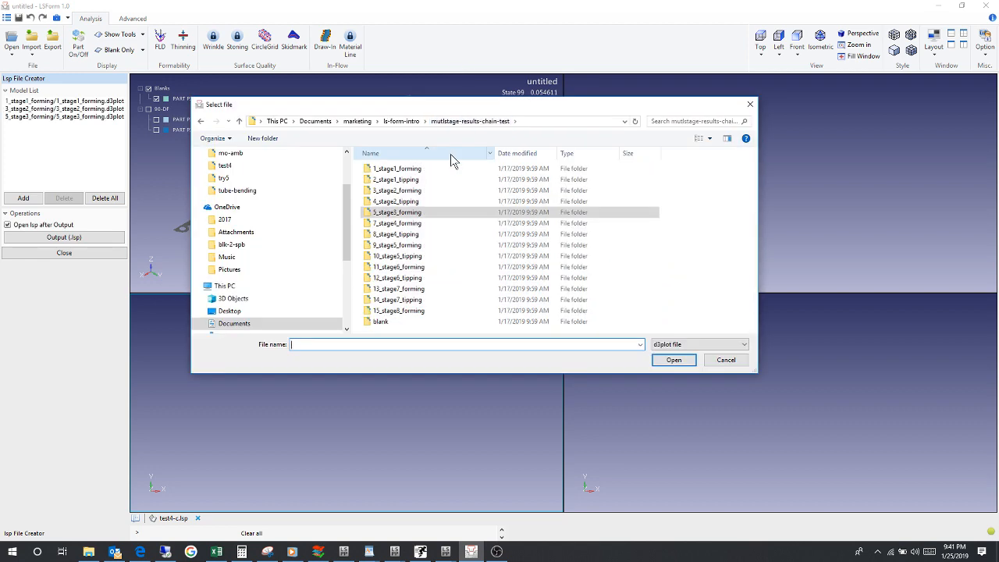
pyautogui.doubleClick(418, 224)
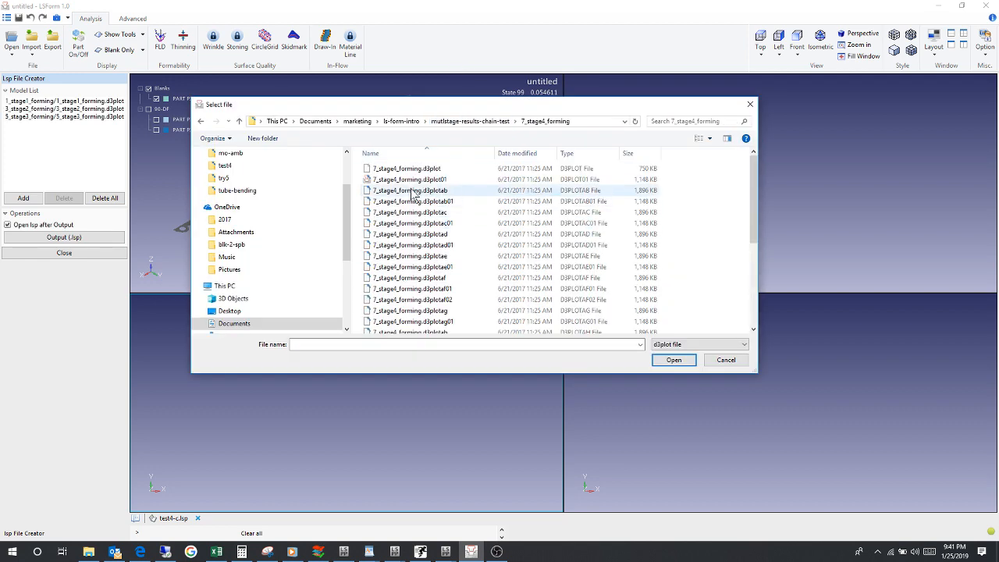
pyautogui.click(408, 170)
pyautogui.click(674, 362)
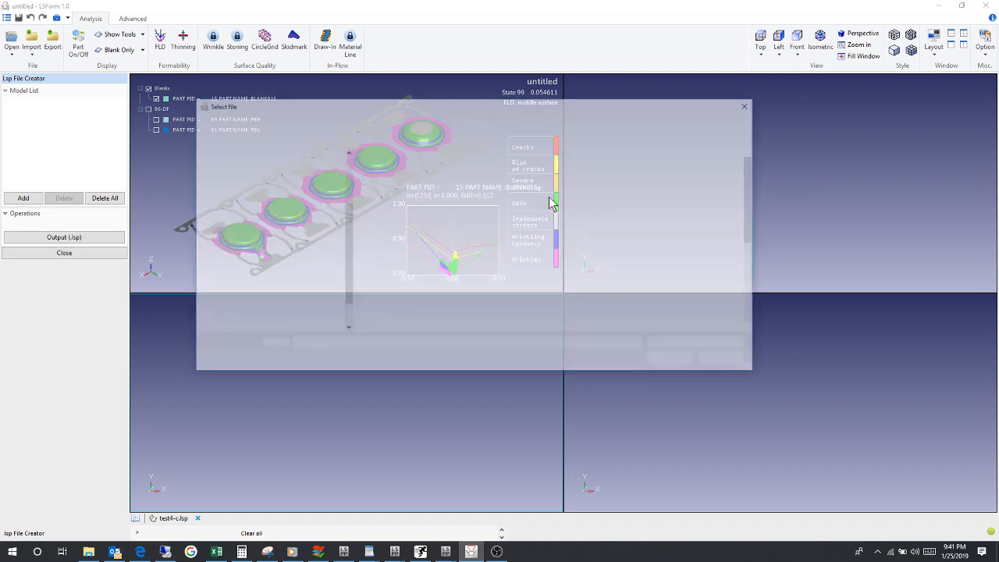
# Step: Add 9_stage5_forming.d3plot from the 9_stage5_forming folder to the model list and finish selecting files
pyautogui.click(503, 122)
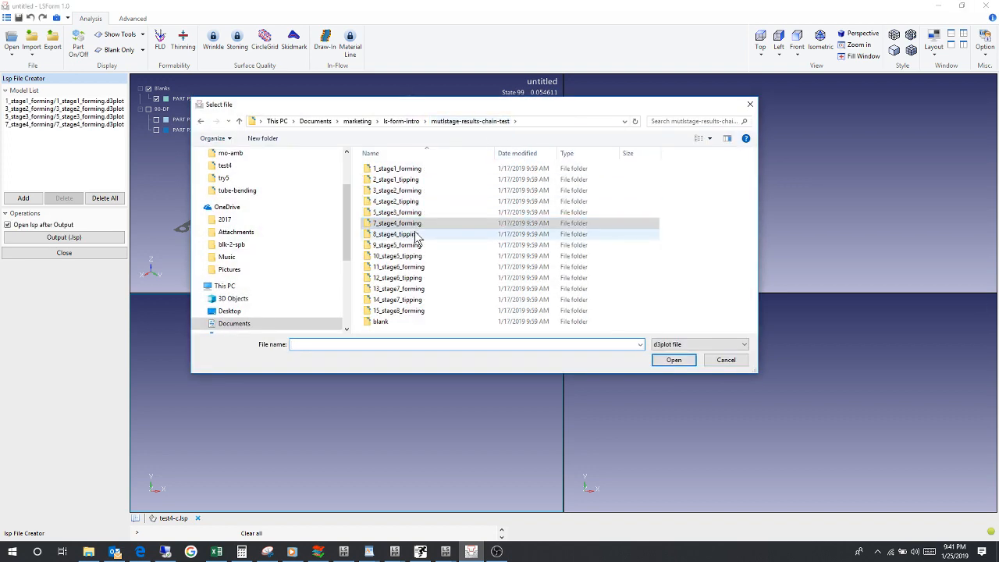
pyautogui.doubleClick(416, 245)
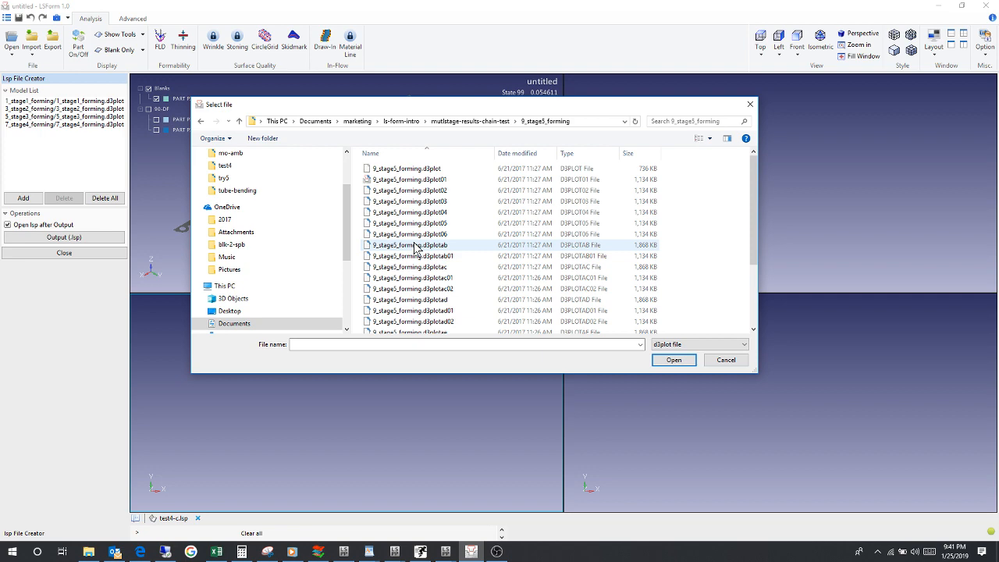
pyautogui.click(409, 170)
pyautogui.click(675, 360)
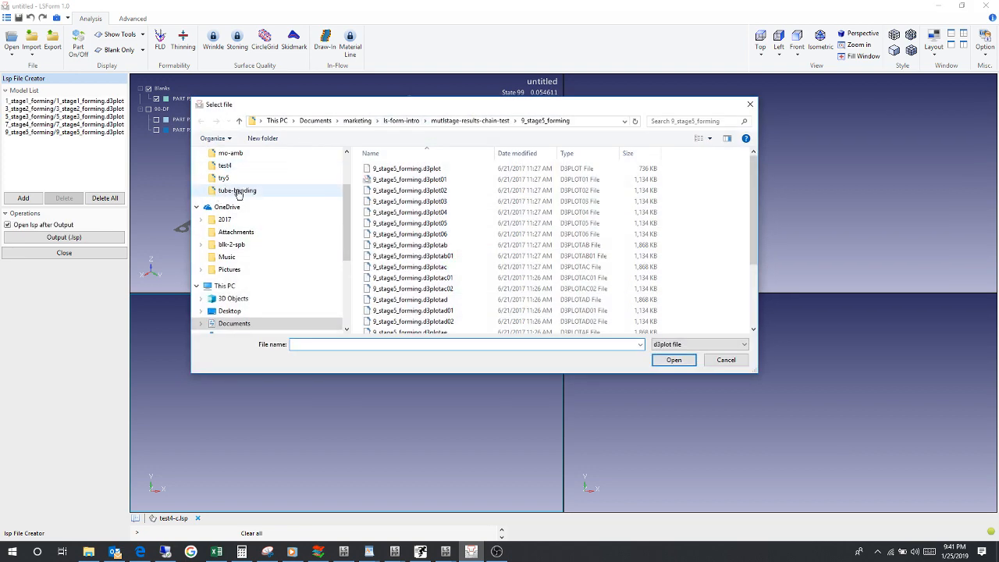
pyautogui.click(725, 360)
# Step: Output the model list as a multiple stage index file named test, and enlarge its window to the full display area
pyautogui.click(84, 238)
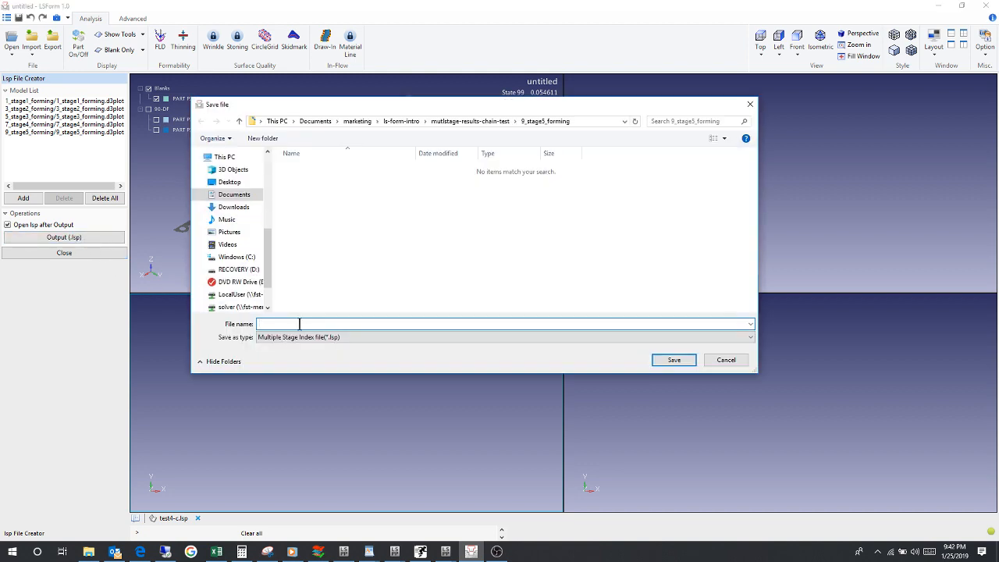
pyautogui.write('test')
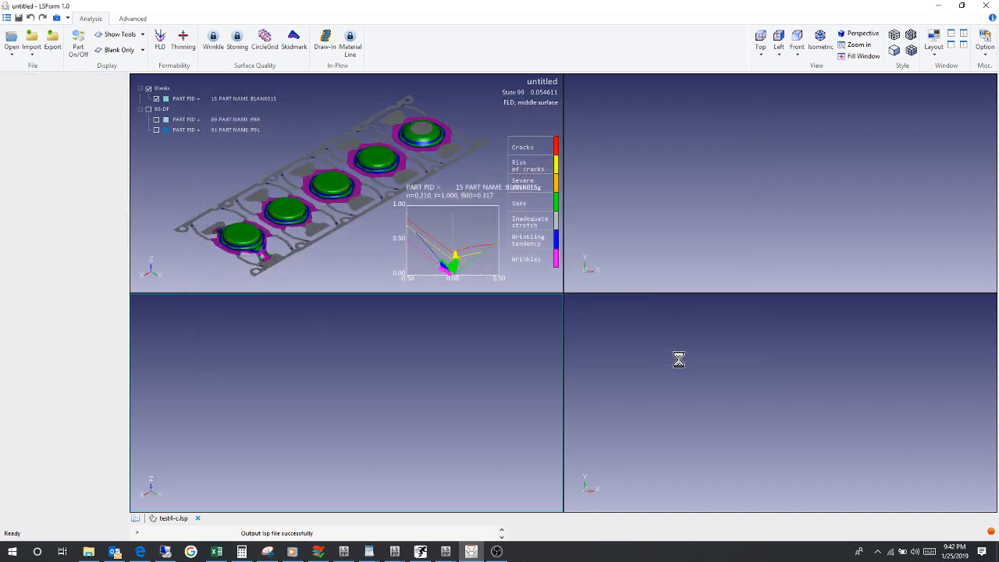
pyautogui.click(674, 359)
pyautogui.doubleClick(539, 411)
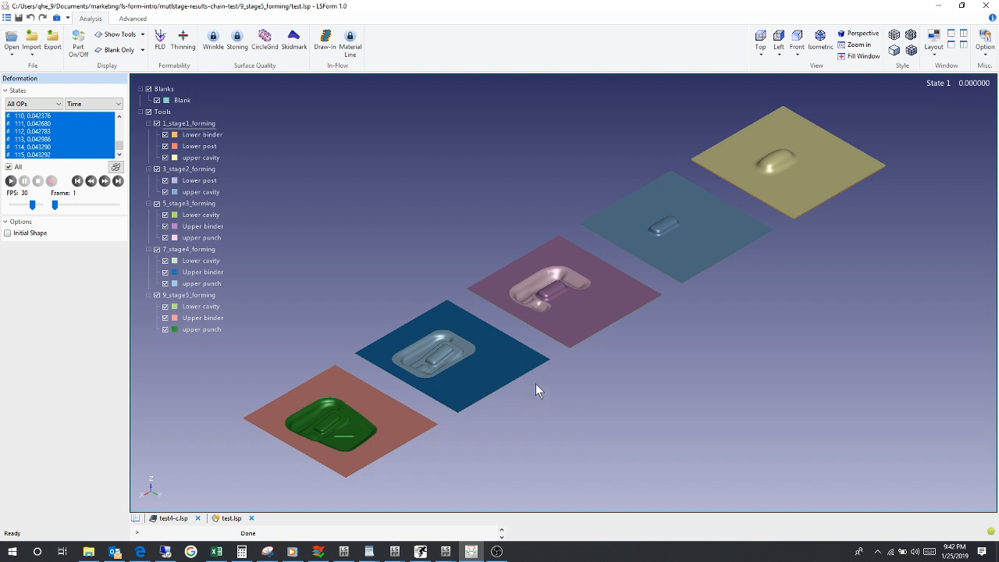
# Step: Show only the blank for stages up to the current OP and play the forming animation
pyautogui.click(117, 49)
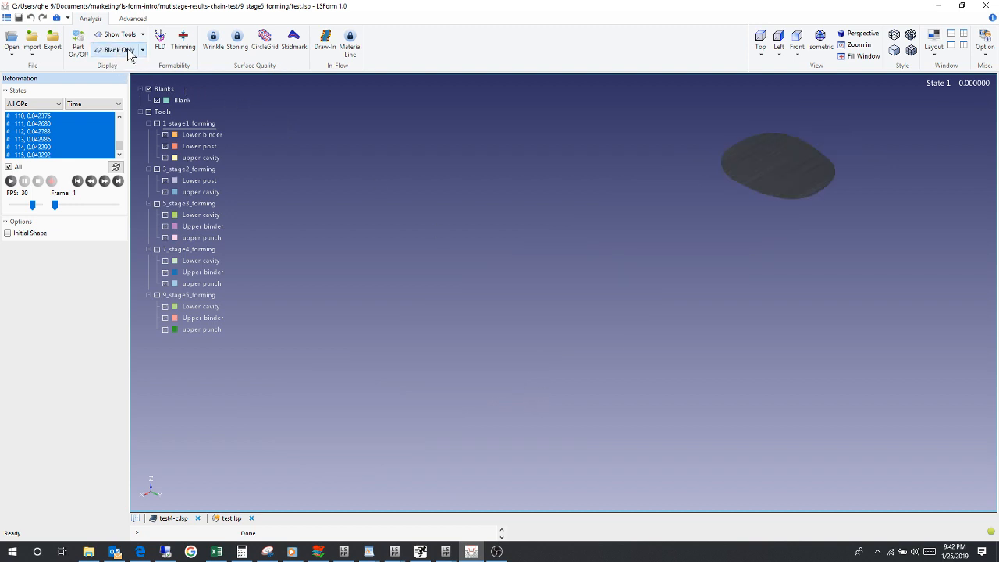
pyautogui.click(143, 50)
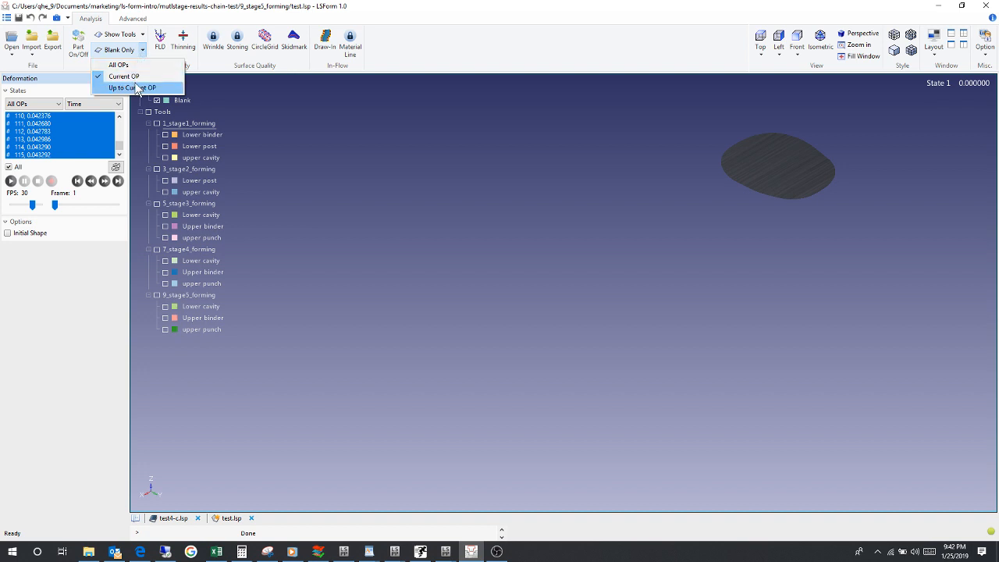
pyautogui.click(134, 88)
pyautogui.click(12, 182)
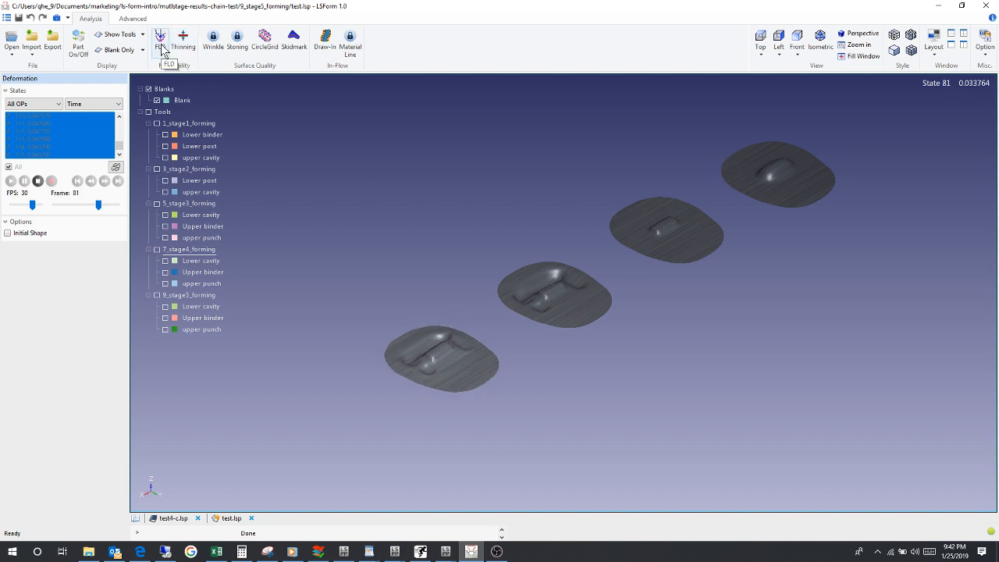
# Step: Display the blank's FLD result with the thickness t set to 1 and play the forming animation
pyautogui.click(161, 43)
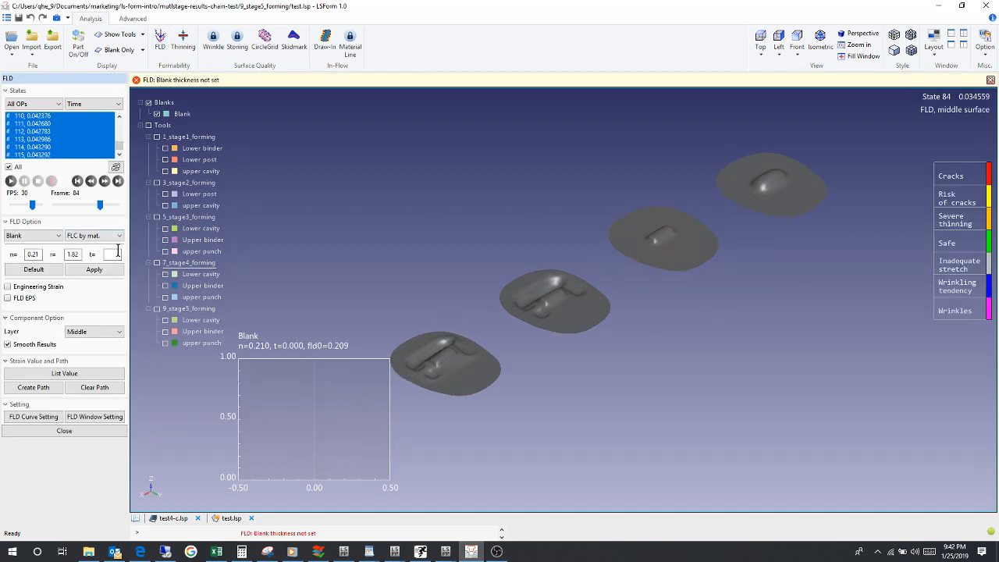
pyautogui.click(94, 269)
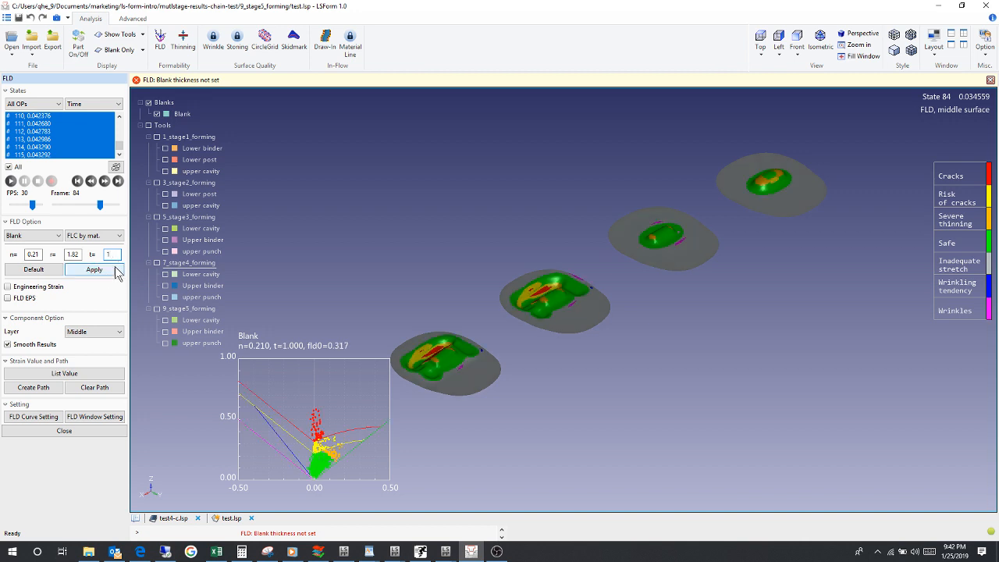
pyautogui.click(11, 181)
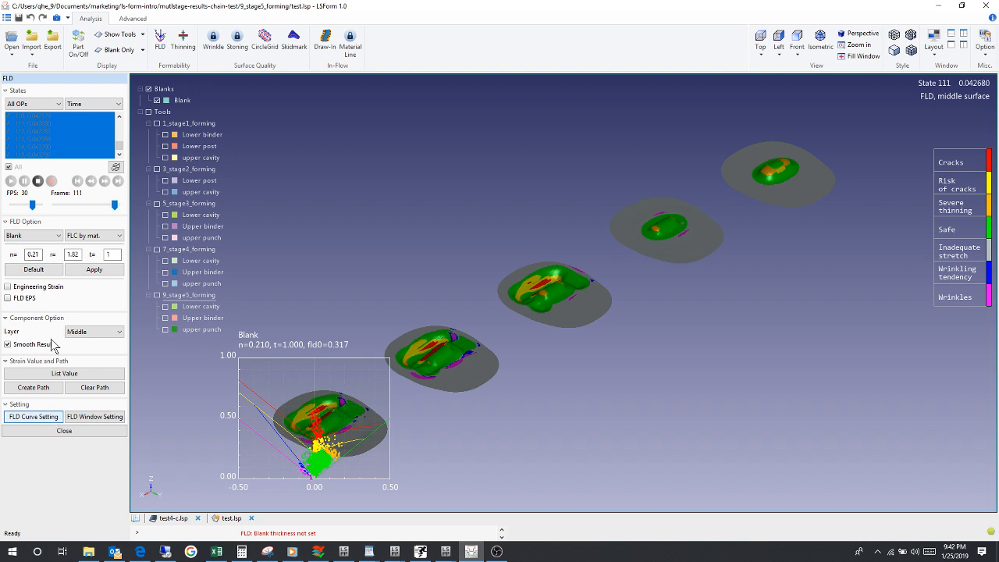
# Step: Stop the FLD animation and show the last state, 115
pyautogui.click(38, 181)
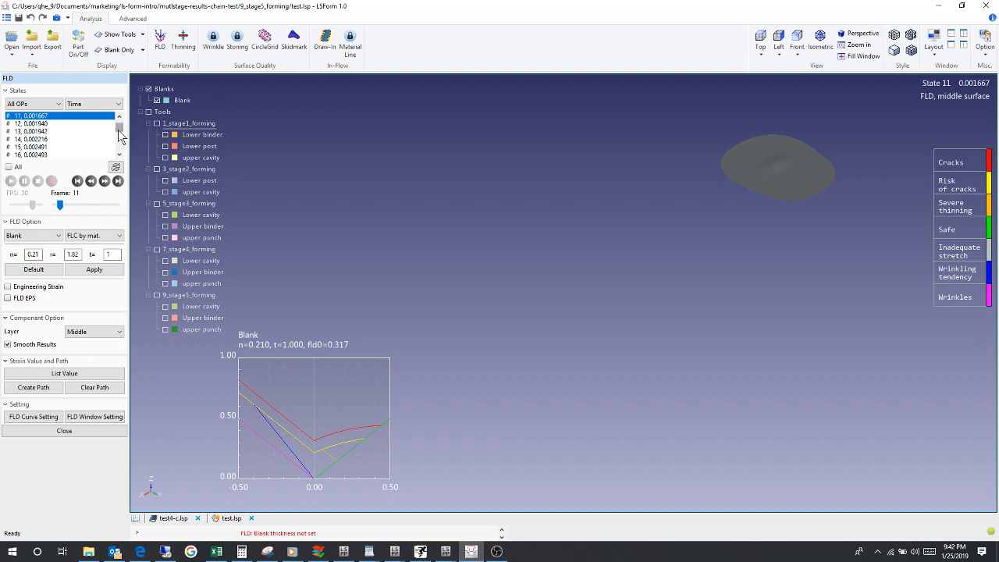
pyautogui.moveTo(118, 126); pyautogui.dragTo(119, 156)
pyautogui.click(82, 154)
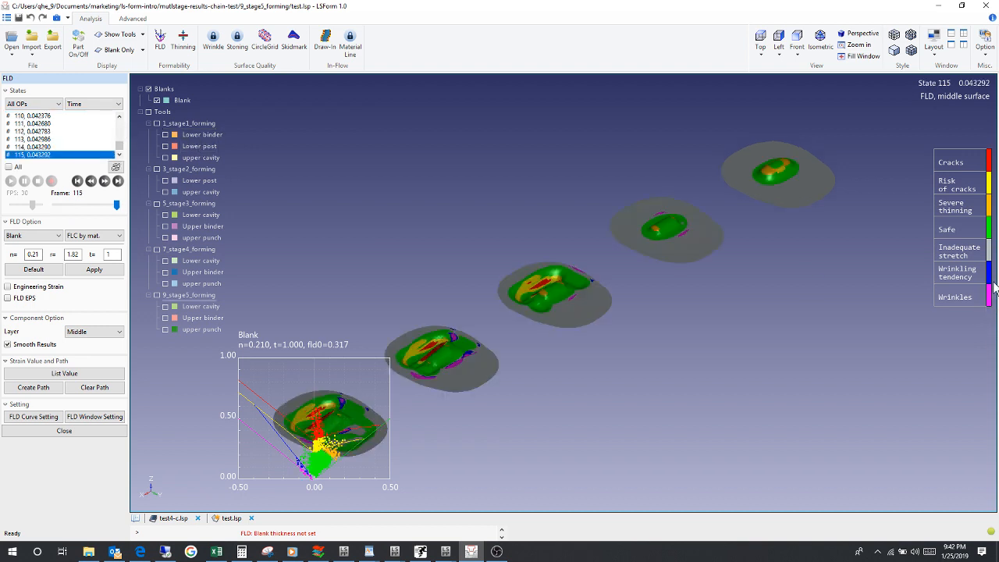
# Step: Change the FLD wrinkle region title to "high comp" in the Config Editor, apply it, and close the editor and the FLD result
pyautogui.click(7, 18)
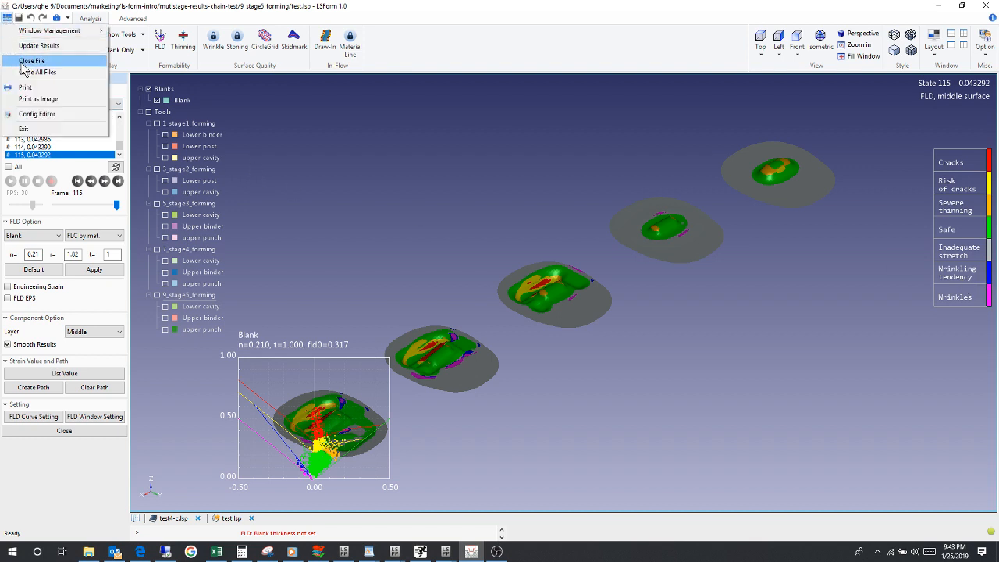
pyautogui.click(29, 116)
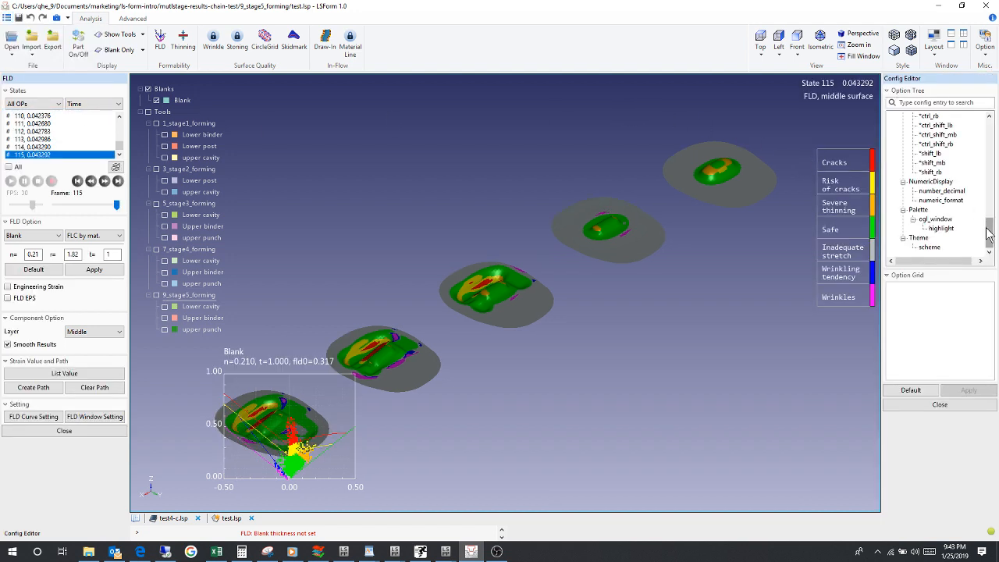
pyautogui.moveTo(989, 232); pyautogui.dragTo(987, 158)
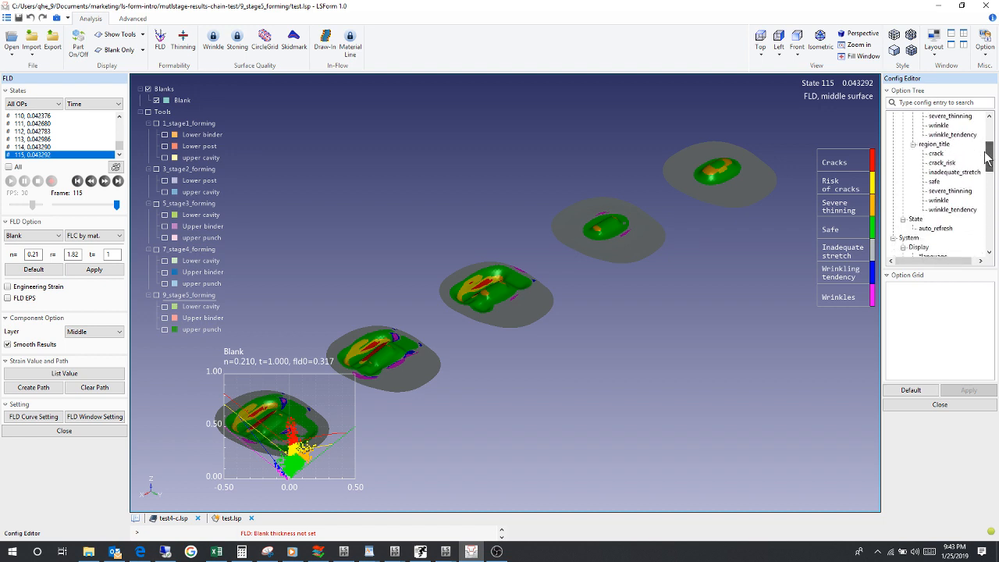
pyautogui.click(939, 201)
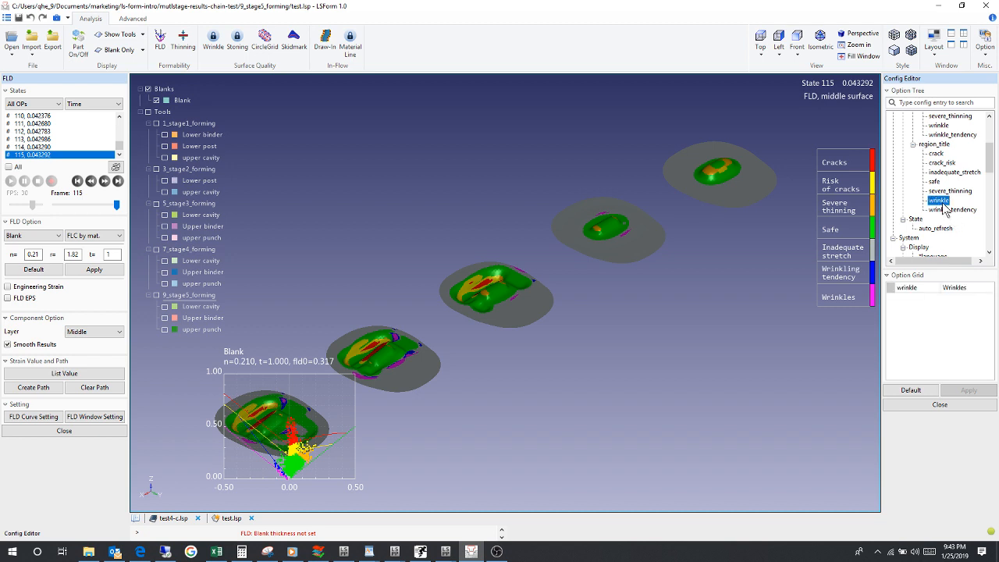
pyautogui.doubleClick(959, 288)
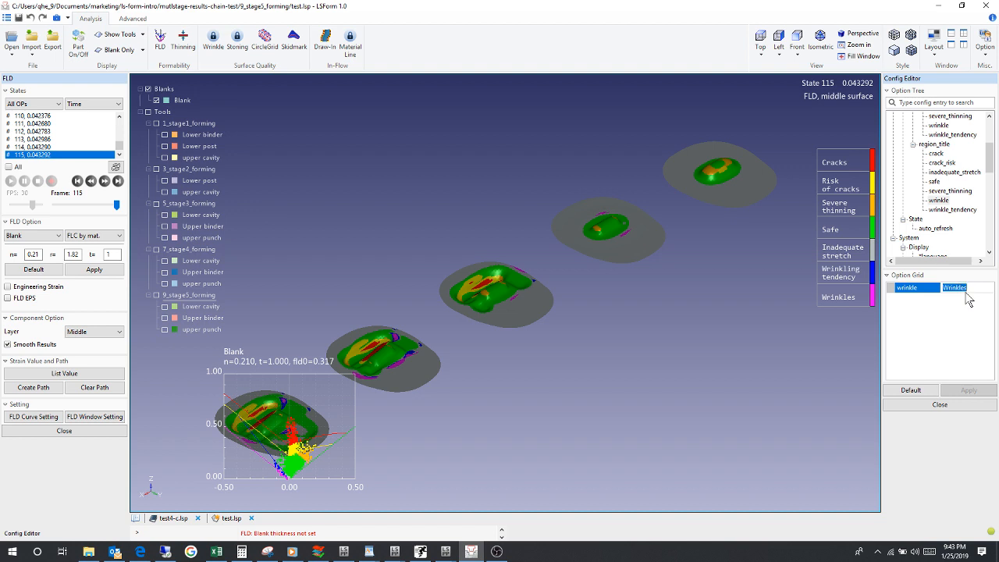
pyautogui.press('BackSpace')
pyautogui.press('Return')
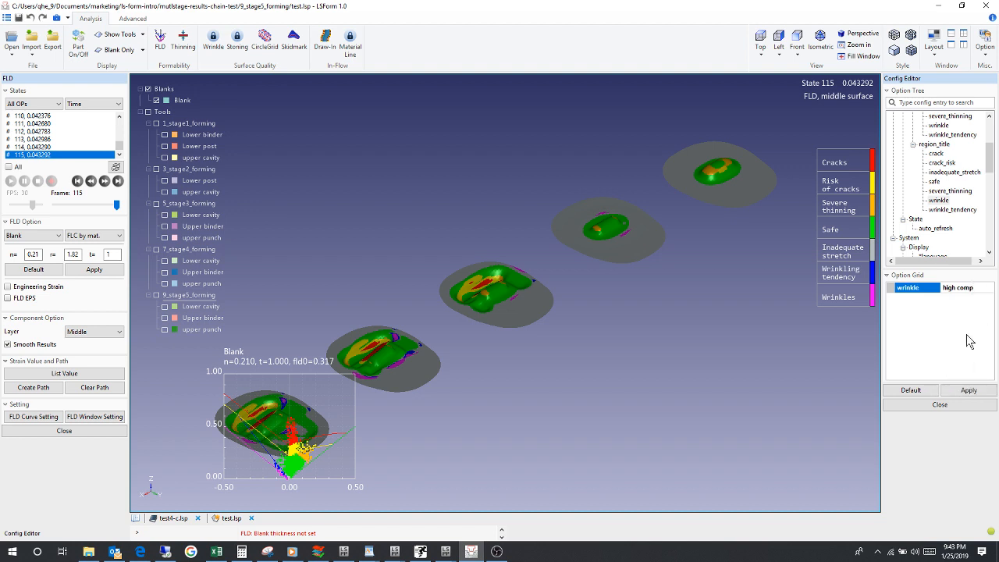
pyautogui.click(967, 389)
pyautogui.click(964, 405)
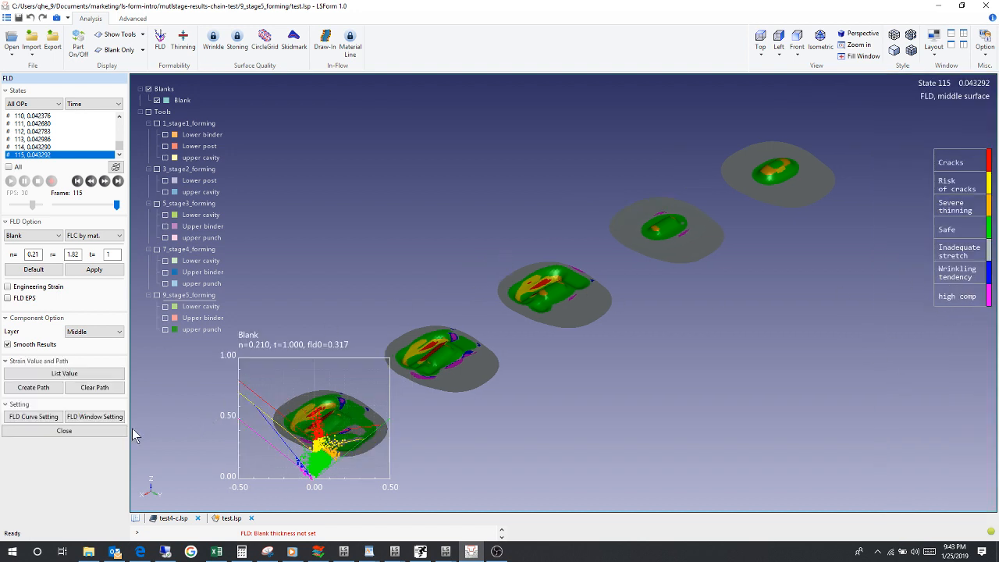
pyautogui.click(107, 431)
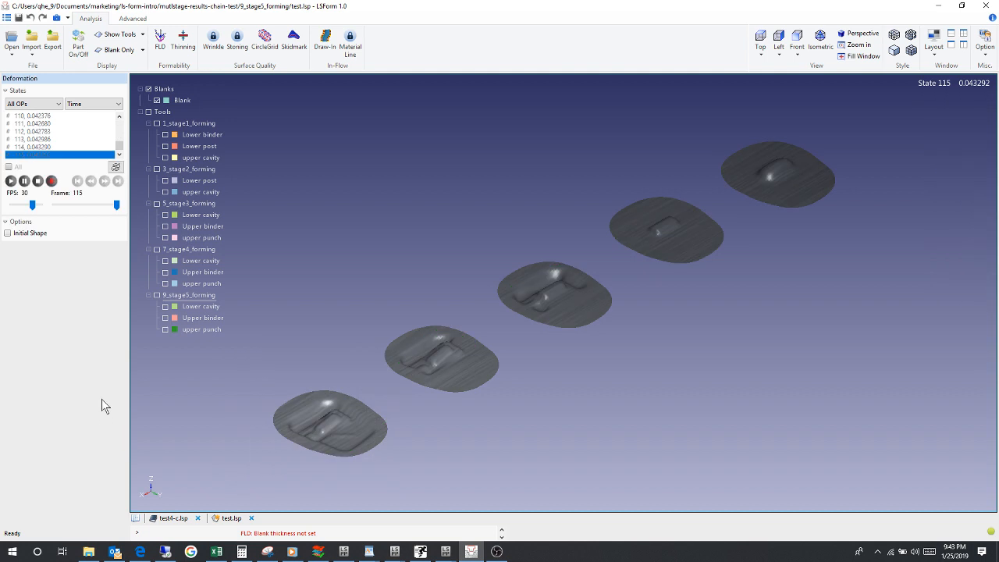
pyautogui.click(6, 18)
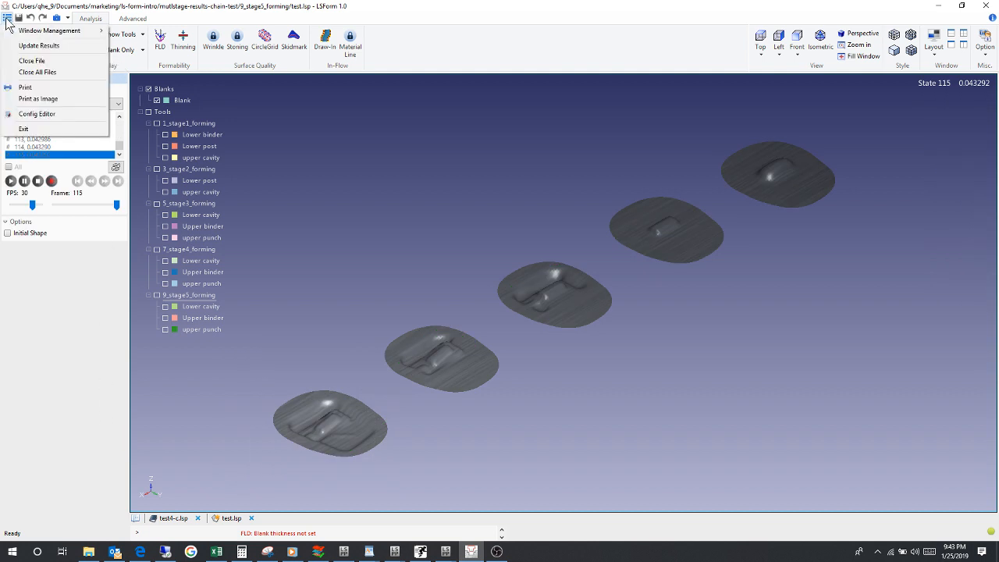
pyautogui.click(292, 153)
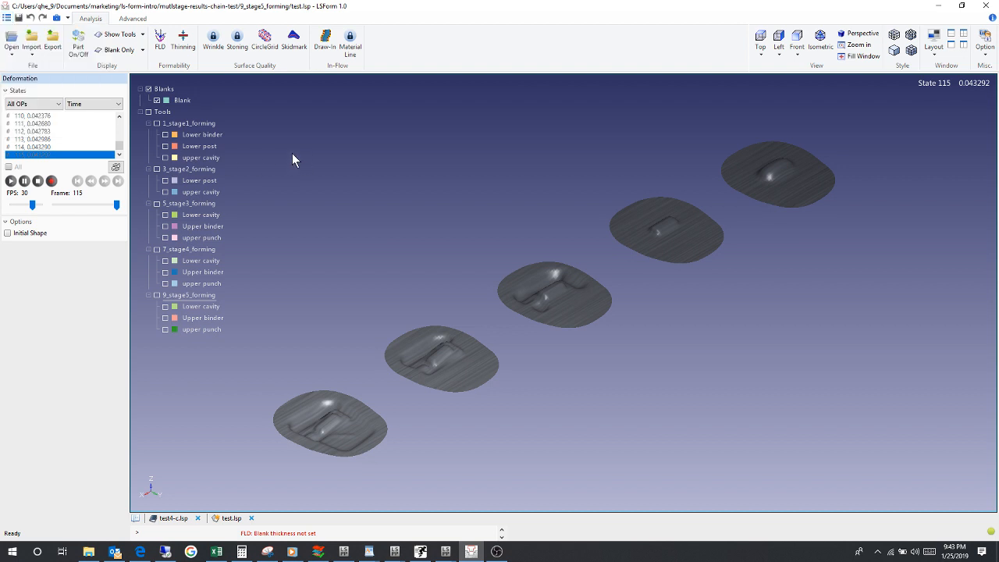
pyautogui.click(12, 48)
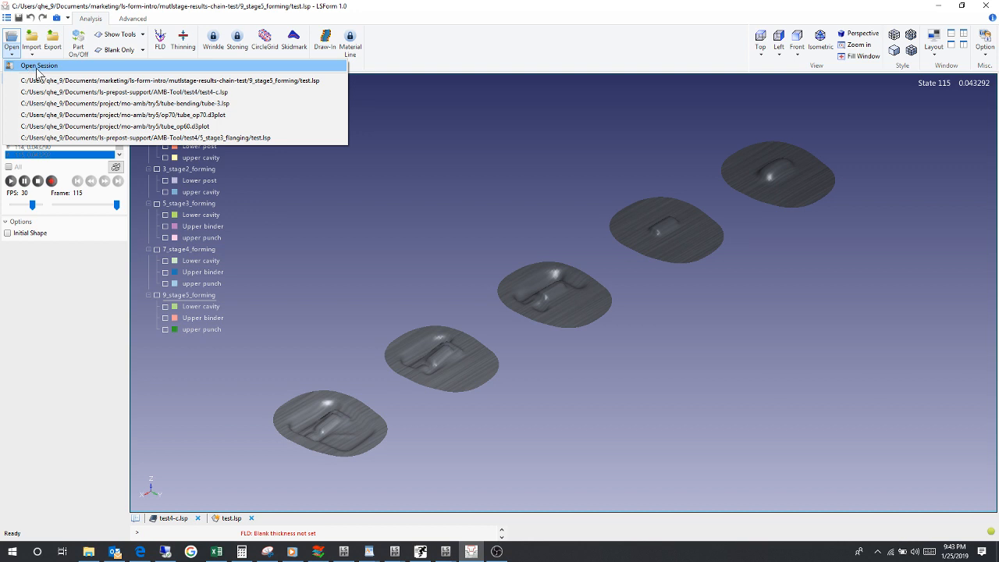
pyautogui.click(37, 67)
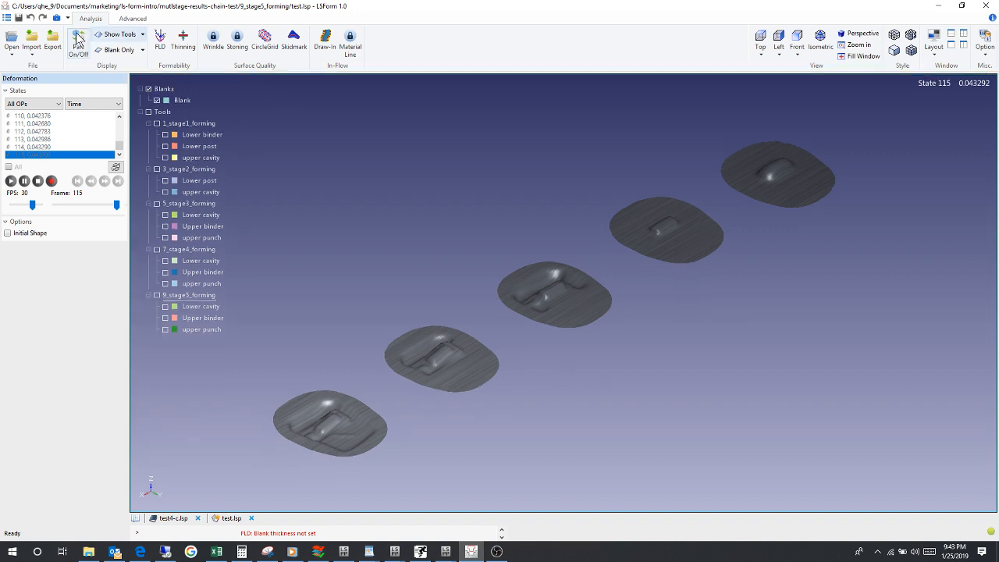
# Step: Close all files and open the session file session_2019_01_25_19_17_20.txt
pyautogui.click(7, 18)
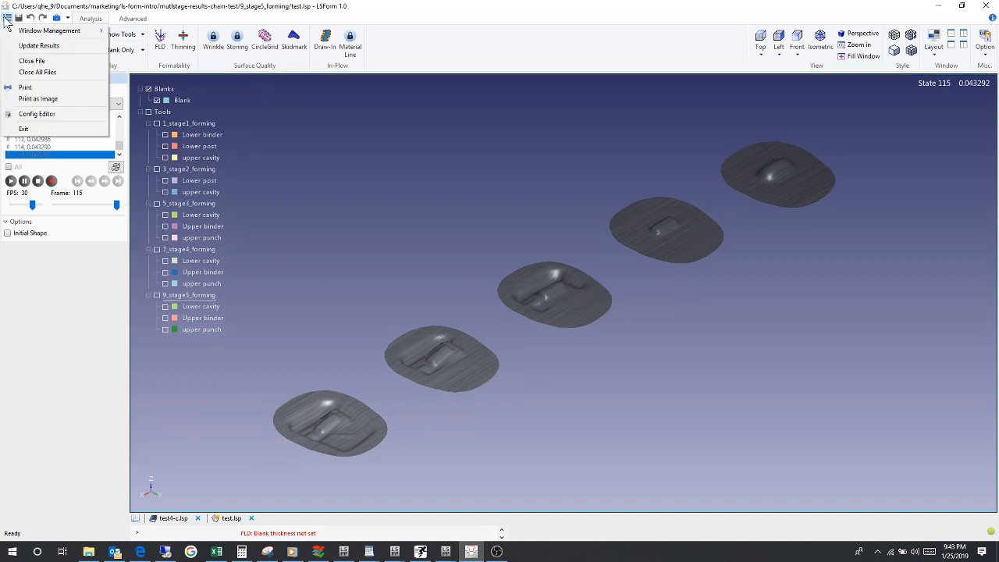
pyautogui.click(39, 73)
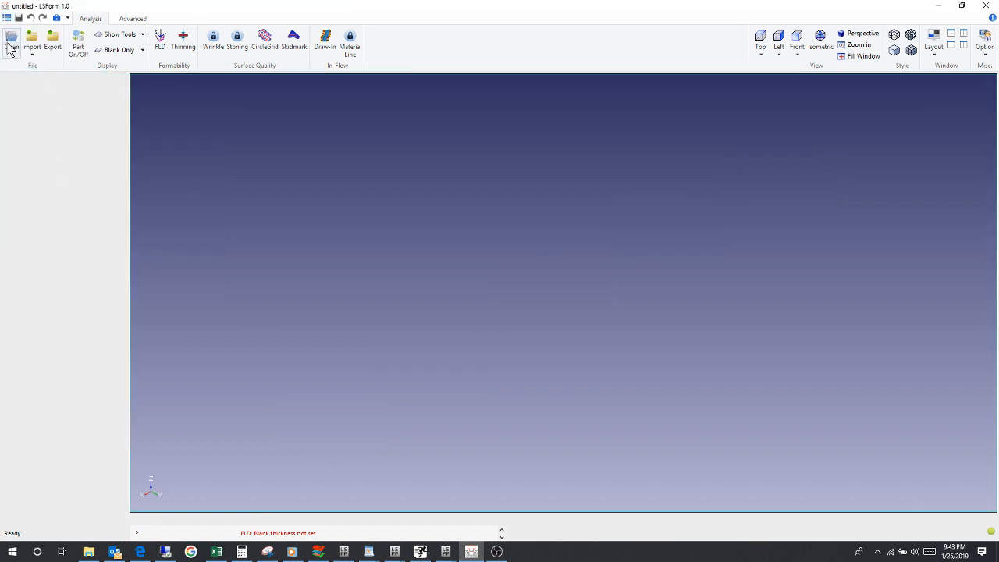
pyautogui.click(12, 59)
pyautogui.click(41, 65)
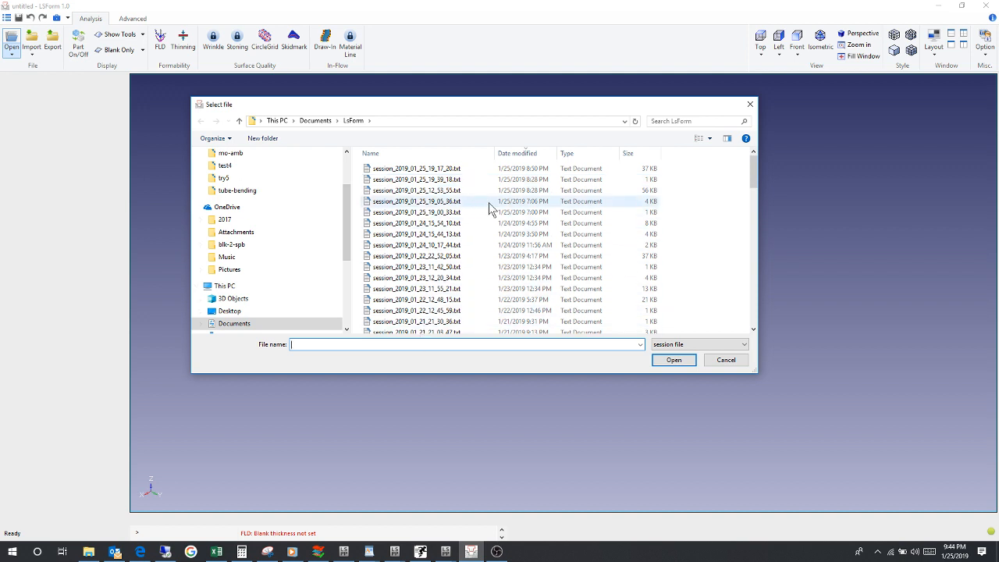
pyautogui.click(413, 169)
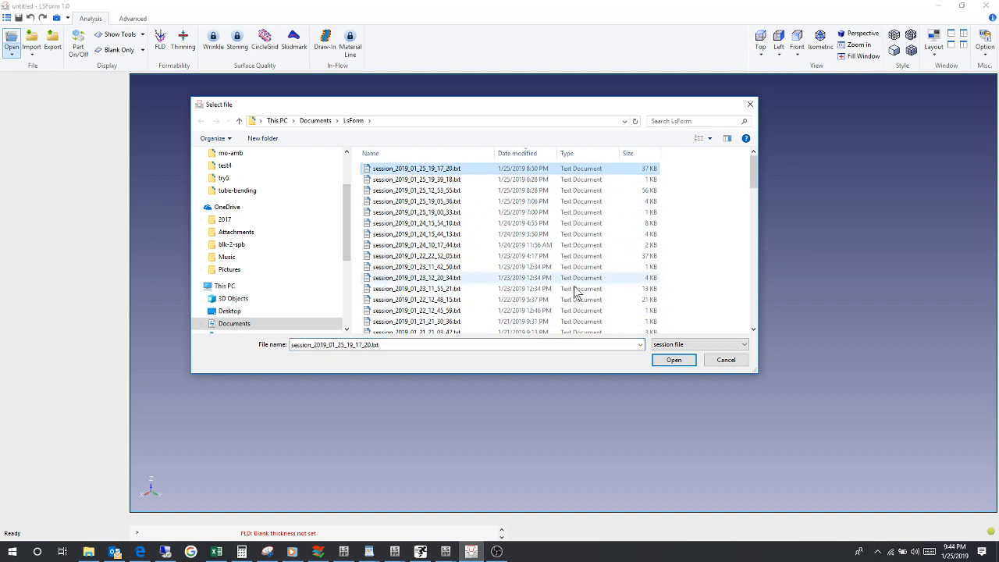
pyautogui.click(672, 361)
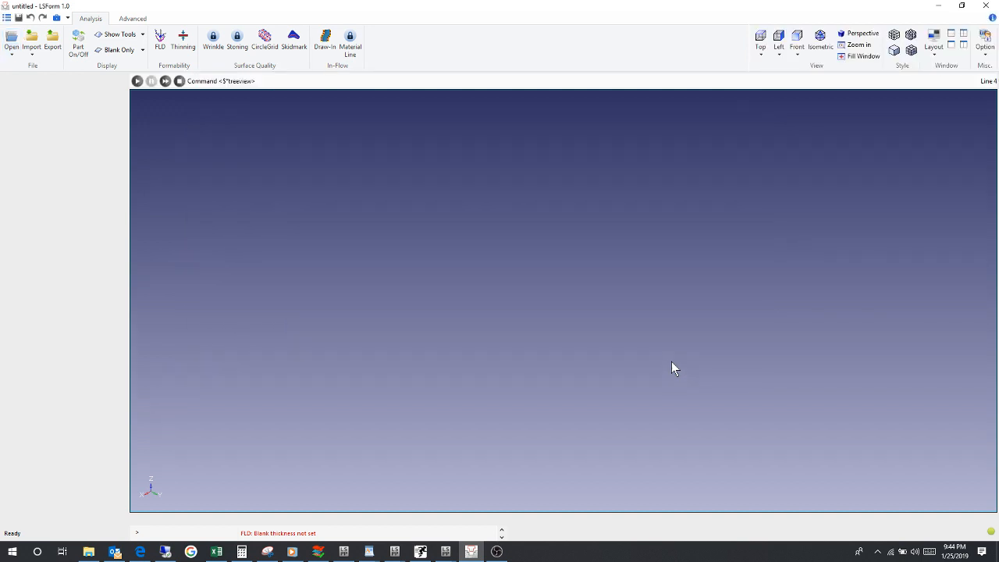
# Step: Replay the recorded session commands, and stop the replay after the tube bending model has been animated
pyautogui.click(137, 81)
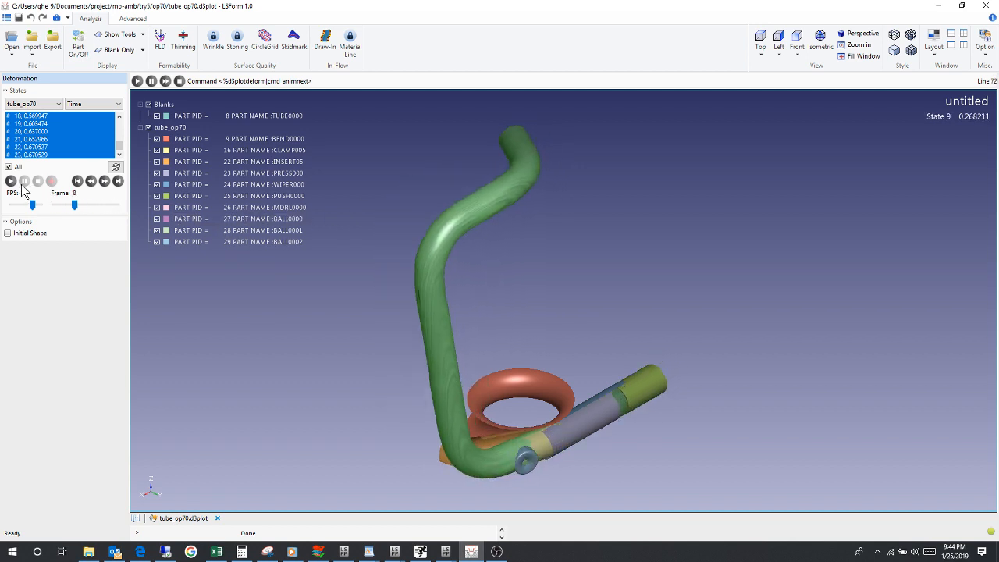
pyautogui.click(178, 81)
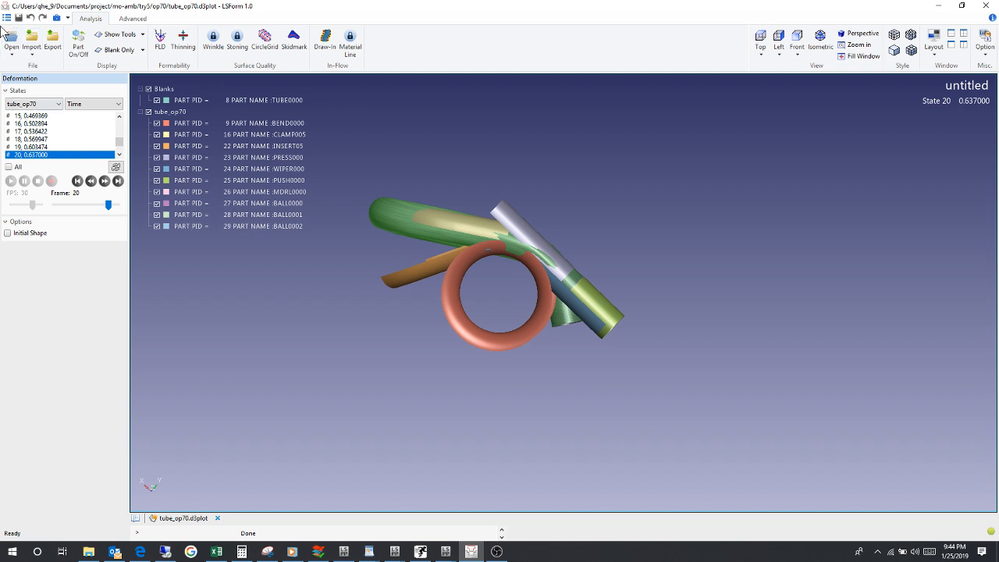
# Step: Split the display into four windows and activate the empty window directly below the tube model
pyautogui.click(963, 35)
pyautogui.click(376, 427)
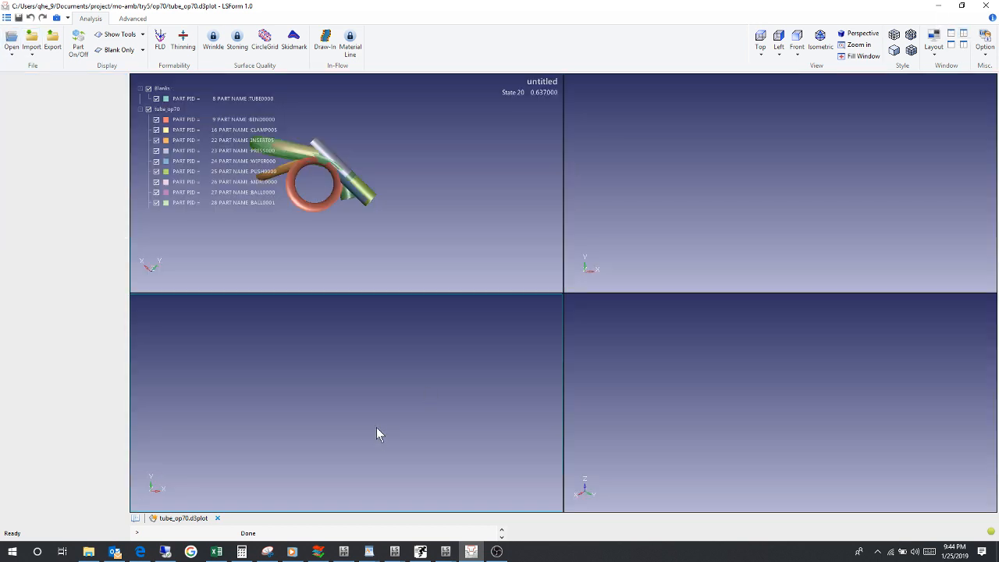